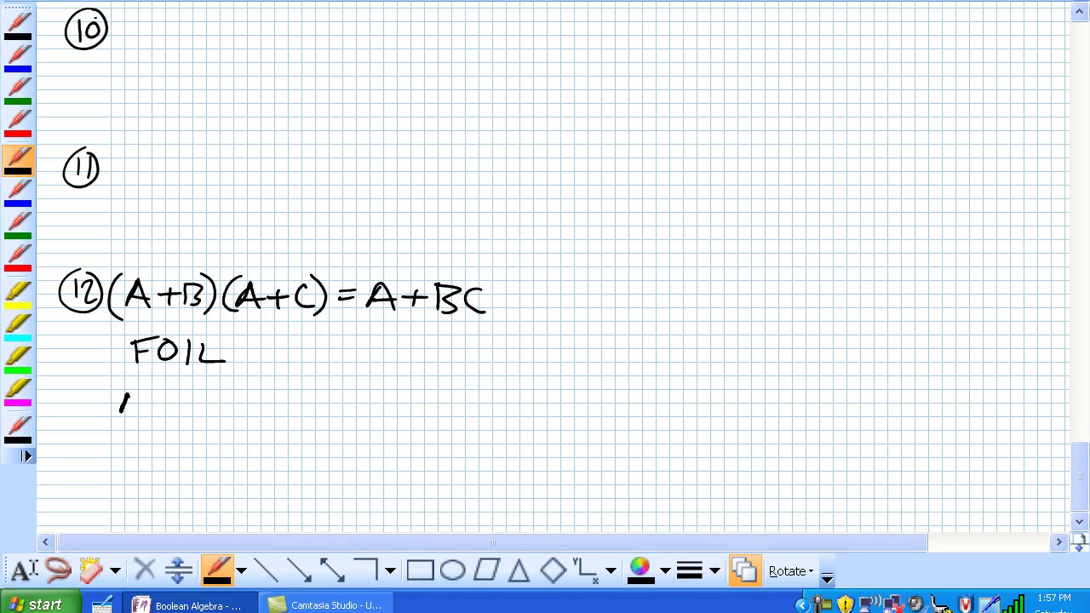
# Write the first two FOIL terms (A·A)+(A·C)+ under rule 12's equation
pyautogui.click(146, 407)
pyautogui.moveTo(167, 396); pyautogui.dragTo(180, 423)
pyautogui.moveTo(111, 389); pyautogui.dragTo(107, 425)
pyautogui.moveTo(202, 408); pyautogui.dragTo(227, 407)
pyautogui.moveTo(214, 401)
pyautogui.mouseDown()
pyautogui.moveTo(215, 422)
pyautogui.moveTo(260, 419)
pyautogui.mouseUp()
pyautogui.moveTo(244, 411)
pyautogui.mouseDown()
pyautogui.moveTo(301, 416)
pyautogui.moveTo(310, 428)
pyautogui.mouseUp()
pyautogui.click(269, 410)
pyautogui.moveTo(244, 387); pyautogui.dragTo(236, 430)
pyautogui.moveTo(329, 407)
pyautogui.mouseDown()
pyautogui.moveTo(346, 408)
pyautogui.moveTo(337, 421)
pyautogui.moveTo(378, 422)
pyautogui.mouseUp()
# Write the remaining terms (B·A)+(B·C) to complete the FOIL expansion
pyautogui.moveTo(378, 397)
pyautogui.mouseDown()
pyautogui.moveTo(380, 420)
pyautogui.moveTo(428, 420)
pyautogui.mouseUp()
pyautogui.click(402, 405)
pyautogui.moveTo(414, 413); pyautogui.dragTo(431, 430)
pyautogui.moveTo(450, 407); pyautogui.dragTo(494, 416)
pyautogui.moveTo(494, 393)
pyautogui.mouseDown()
pyautogui.moveTo(496, 415)
pyautogui.moveTo(551, 416)
pyautogui.mouseUp()
pyautogui.moveTo(557, 389); pyautogui.dragTo(560, 430)
pyautogui.moveTo(497, 386); pyautogui.dragTo(493, 423)
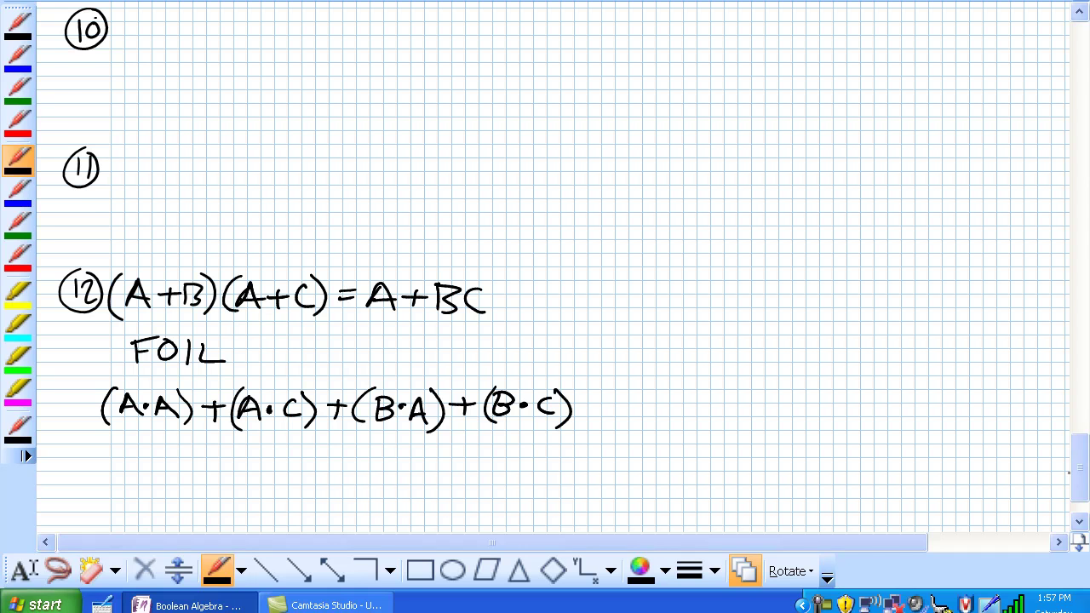
pyautogui.moveTo(1080, 477)
pyautogui.mouseDown()
pyautogui.moveTo(1082, 494)
pyautogui.moveTo(1076, 415)
pyautogui.moveTo(1077, 490)
pyautogui.mouseUp()
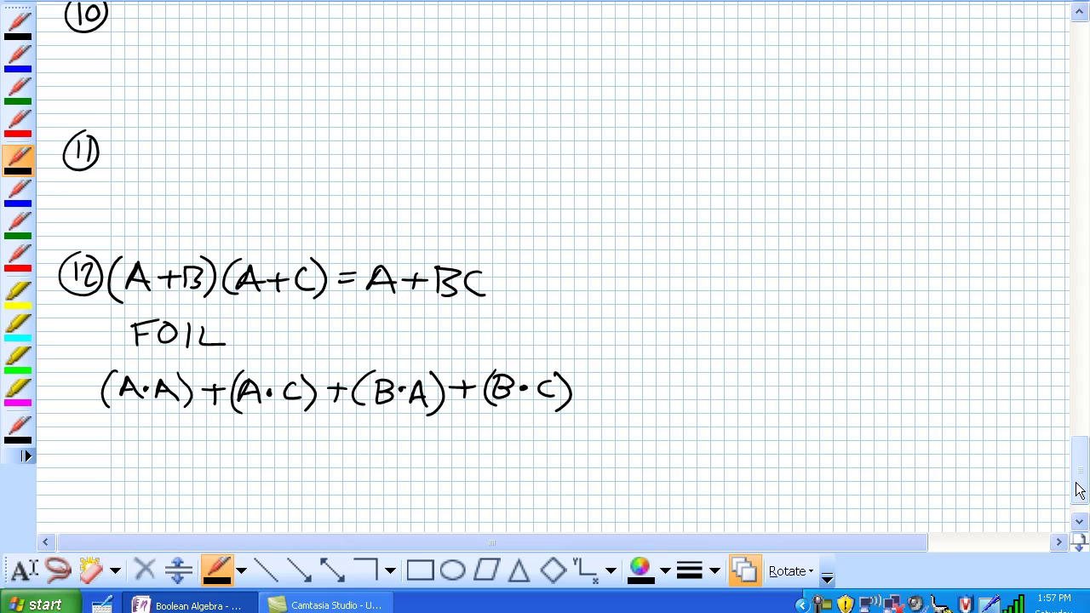
# Underline A·A and draw an arrow down to its simplified form A
pyautogui.moveTo(127, 417); pyautogui.dragTo(177, 419)
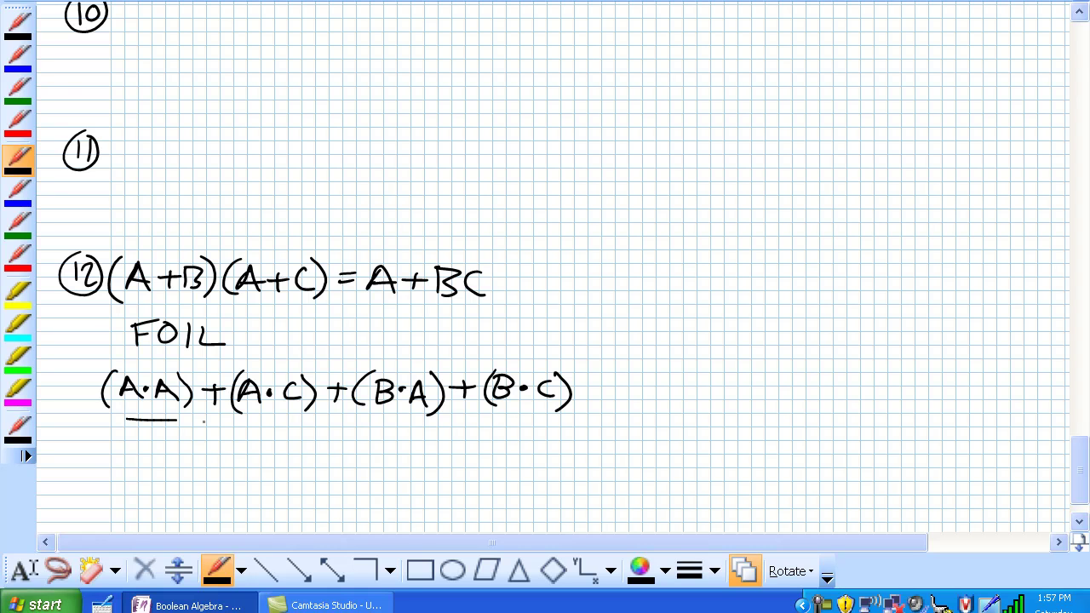
pyautogui.moveTo(1080, 485); pyautogui.dragTo(1060, 372)
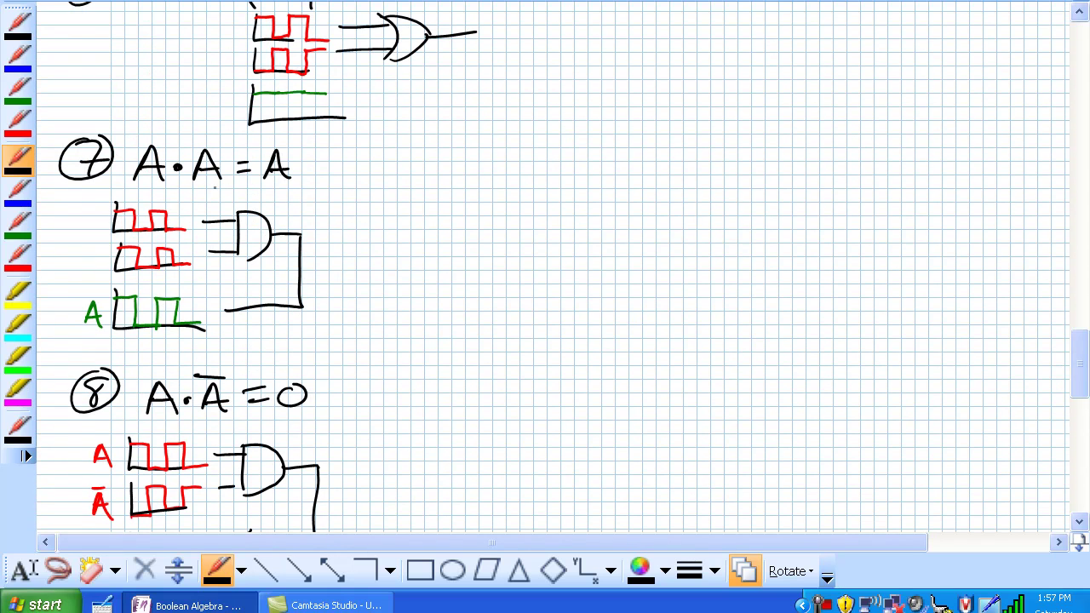
pyautogui.moveTo(1079, 370); pyautogui.dragTo(1078, 485)
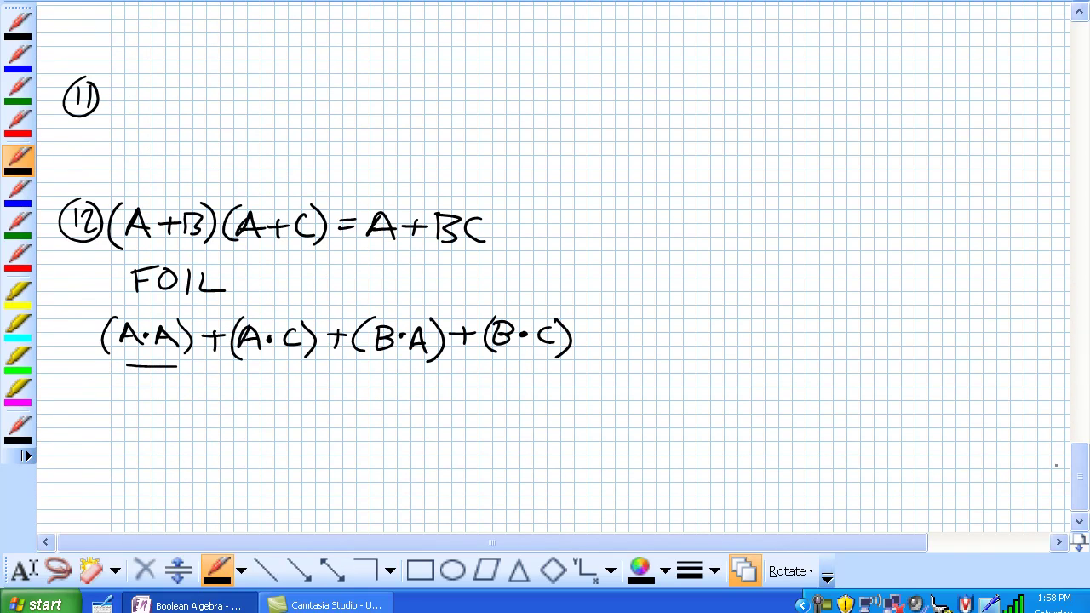
pyautogui.moveTo(157, 373); pyautogui.dragTo(158, 398)
pyautogui.moveTo(149, 391)
pyautogui.mouseDown()
pyautogui.moveTo(159, 403)
pyautogui.moveTo(174, 386)
pyautogui.mouseUp()
pyautogui.moveTo(142, 447)
pyautogui.mouseDown()
pyautogui.moveTo(174, 450)
pyautogui.moveTo(163, 434)
pyautogui.mouseUp()
# Note the rule A·A=A beside the arrow
pyautogui.moveTo(53, 399)
pyautogui.mouseDown()
pyautogui.moveTo(59, 380)
pyautogui.moveTo(71, 402)
pyautogui.mouseUp()
pyautogui.moveTo(57, 391); pyautogui.dragTo(97, 402)
pyautogui.click(76, 390)
pyautogui.moveTo(84, 393); pyautogui.dragTo(108, 388)
pyautogui.moveTo(98, 396); pyautogui.dragTo(126, 404)
pyautogui.moveTo(114, 394); pyautogui.dragTo(124, 394)
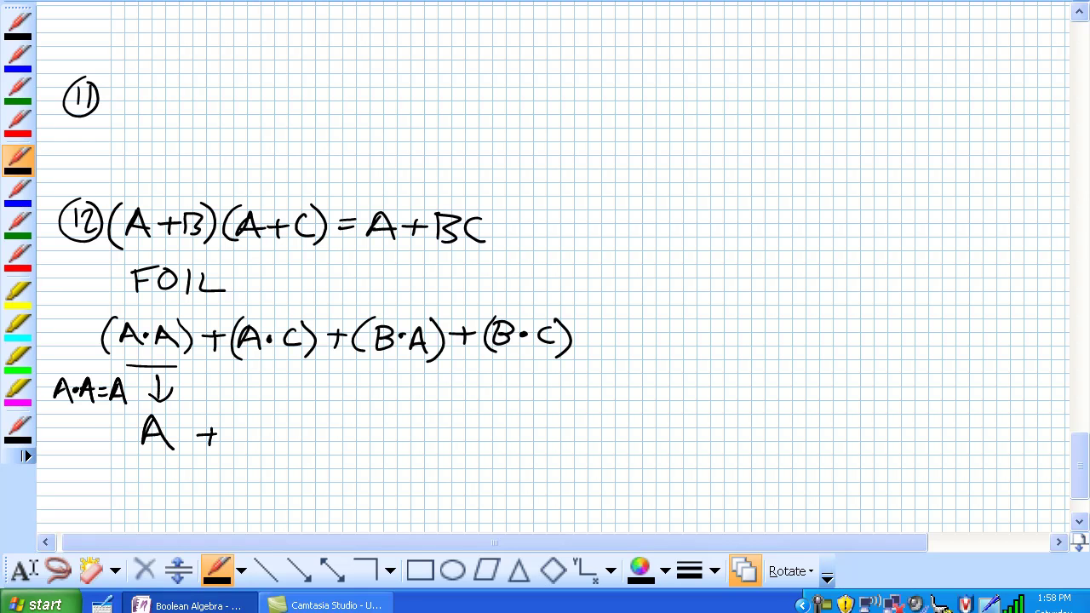
# Continue the new line with + (A·C) + (B·A), parentheses included
pyautogui.moveTo(231, 445); pyautogui.dragTo(242, 417)
pyautogui.moveTo(242, 417); pyautogui.dragTo(253, 446)
pyautogui.moveTo(235, 434); pyautogui.dragTo(296, 445)
pyautogui.click(263, 438)
pyautogui.moveTo(372, 418)
pyautogui.mouseDown()
pyautogui.moveTo(373, 443)
pyautogui.moveTo(424, 442)
pyautogui.mouseUp()
pyautogui.moveTo(372, 409); pyautogui.dragTo(365, 447)
pyautogui.moveTo(437, 412); pyautogui.dragTo(437, 445)
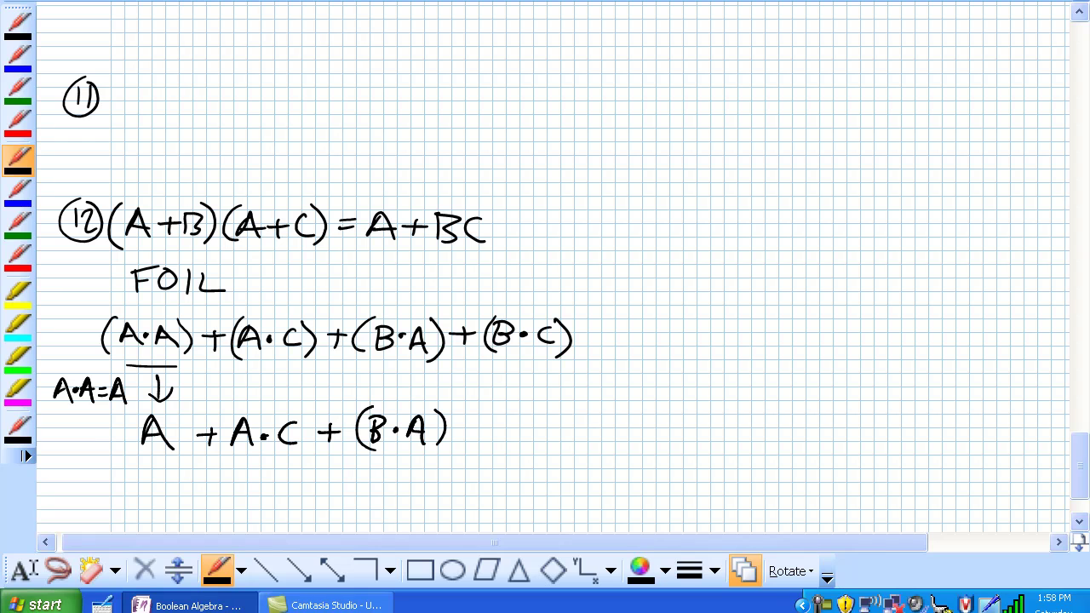
pyautogui.moveTo(296, 407); pyautogui.dragTo(300, 460)
pyautogui.moveTo(239, 407); pyautogui.dragTo(233, 455)
# Finish the line with + (B·C)
pyautogui.moveTo(459, 431); pyautogui.dragTo(501, 443)
pyautogui.moveTo(502, 416); pyautogui.dragTo(502, 443)
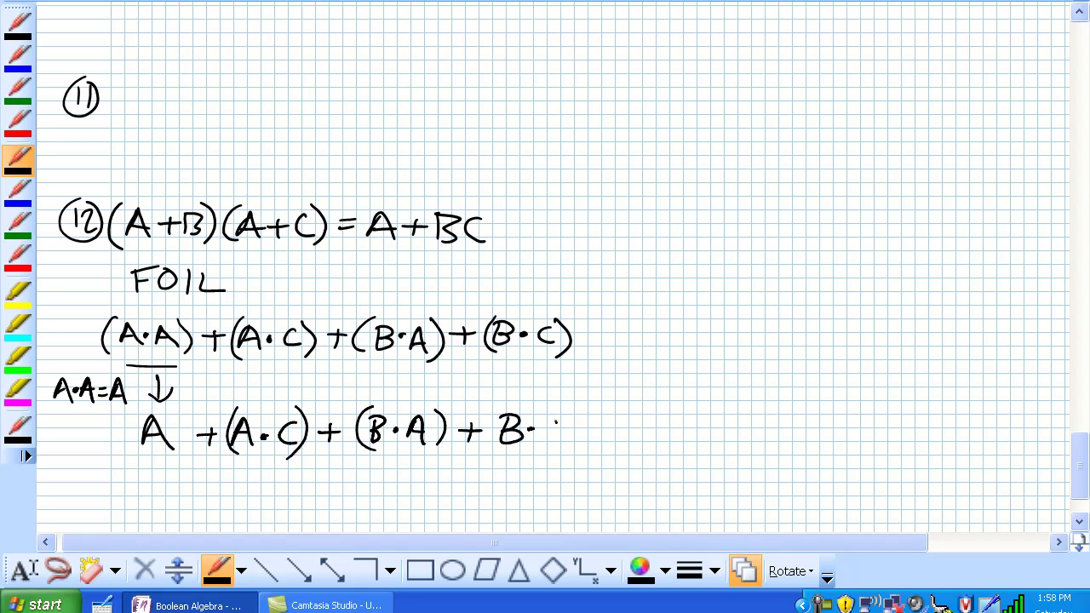
pyautogui.moveTo(558, 421); pyautogui.dragTo(557, 439)
pyautogui.moveTo(562, 407); pyautogui.dragTo(569, 453)
pyautogui.moveTo(501, 406); pyautogui.dragTo(497, 455)
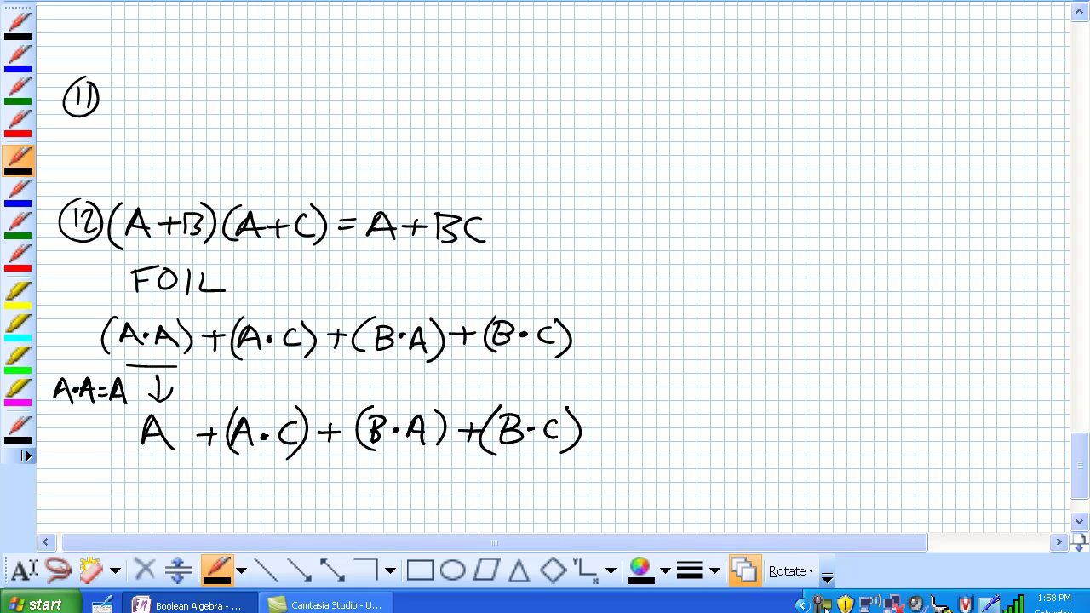
pyautogui.click(825, 610)
pyautogui.click(1005, 549)
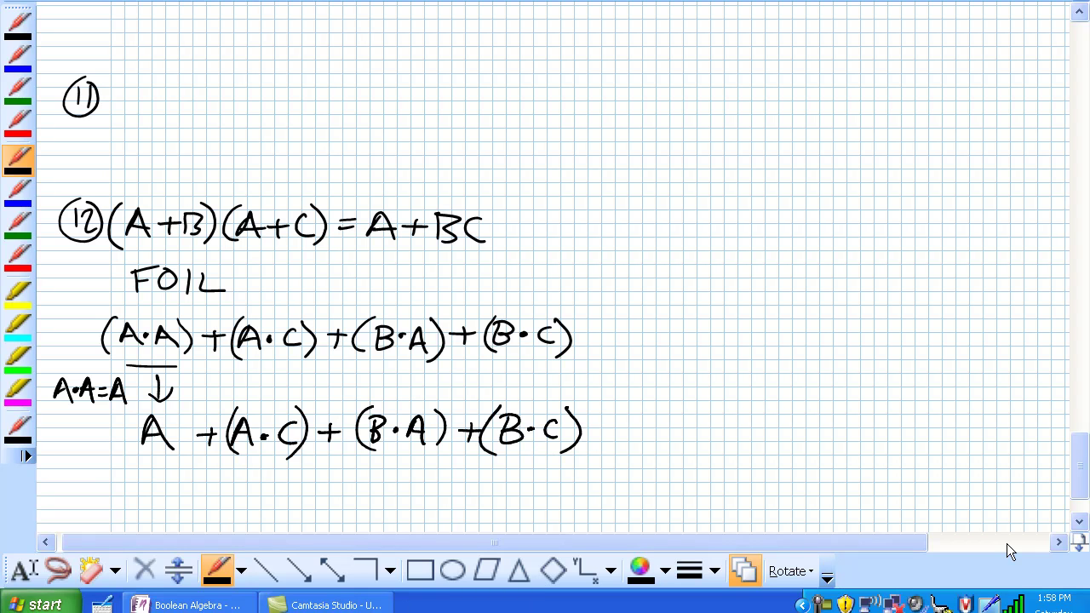
# Underline A and (A·C), then begin the factored line A·(1+C)
pyautogui.moveTo(142, 467); pyautogui.dragTo(289, 465)
pyautogui.moveTo(1082, 490); pyautogui.dragTo(1084, 503)
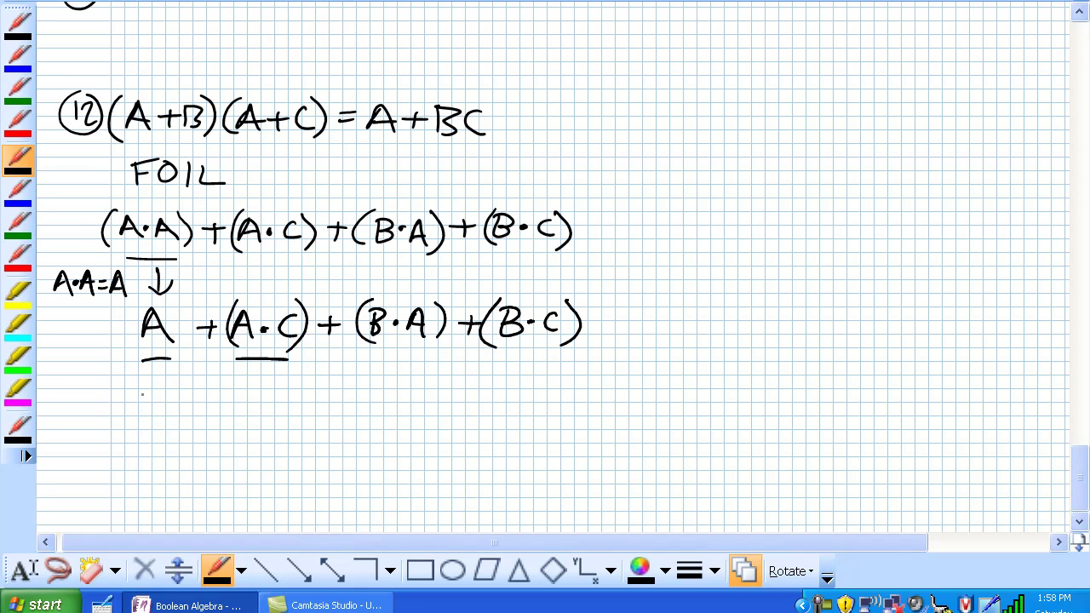
pyautogui.moveTo(143, 394)
pyautogui.mouseDown()
pyautogui.moveTo(132, 417)
pyautogui.moveTo(185, 431)
pyautogui.mouseUp()
pyautogui.moveTo(204, 395)
pyautogui.mouseDown()
pyautogui.moveTo(204, 424)
pyautogui.moveTo(241, 410)
pyautogui.mouseUp()
pyautogui.moveTo(231, 400)
pyautogui.mouseDown()
pyautogui.moveTo(231, 425)
pyautogui.moveTo(290, 430)
pyautogui.moveTo(342, 407)
pyautogui.mouseUp()
# Complete the line with +(B·A)+(B·C) and underline 1+C
pyautogui.moveTo(330, 396)
pyautogui.mouseDown()
pyautogui.moveTo(329, 421)
pyautogui.moveTo(366, 430)
pyautogui.moveTo(441, 427)
pyautogui.moveTo(439, 417)
pyautogui.moveTo(479, 411)
pyautogui.moveTo(444, 433)
pyautogui.mouseUp()
pyautogui.click(410, 412)
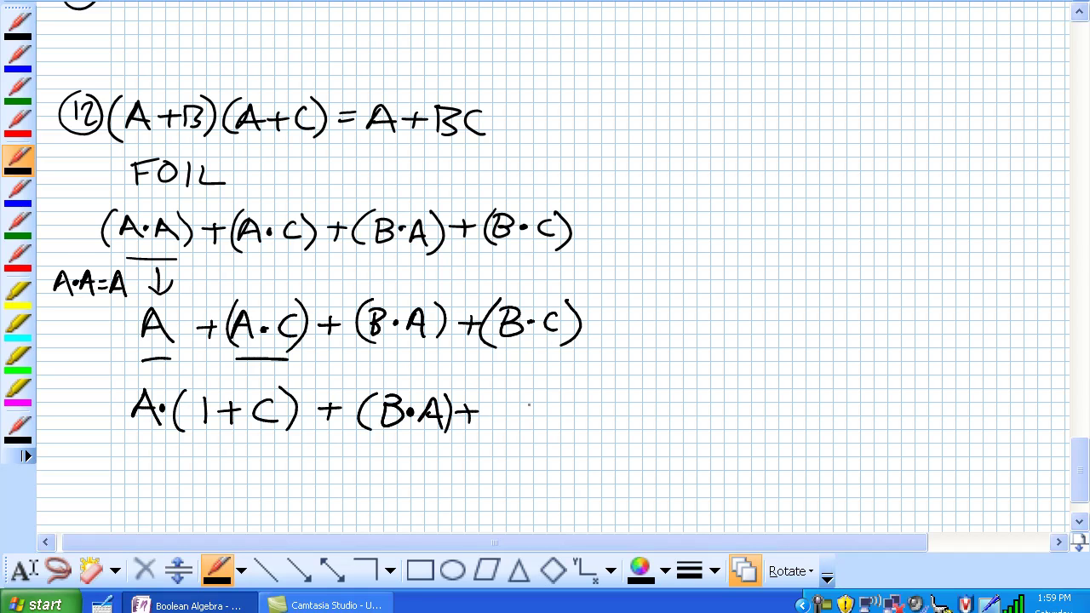
pyautogui.moveTo(502, 400); pyautogui.dragTo(502, 423)
pyautogui.moveTo(502, 411)
pyautogui.mouseDown()
pyautogui.moveTo(503, 424)
pyautogui.moveTo(502, 411)
pyautogui.moveTo(569, 429)
pyautogui.mouseUp()
pyautogui.click(524, 413)
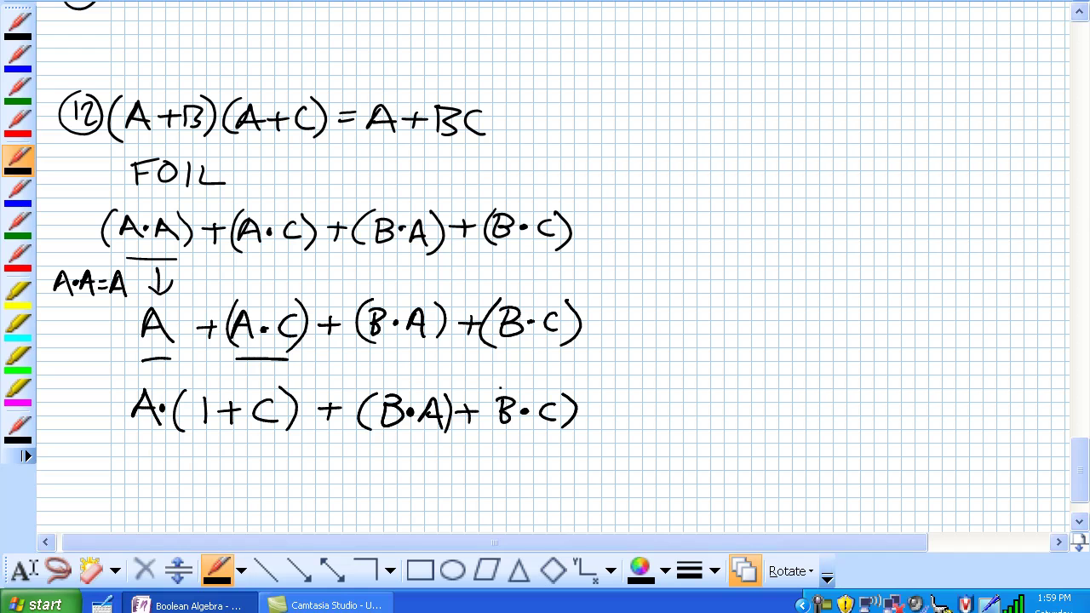
pyautogui.moveTo(503, 387); pyautogui.dragTo(502, 430)
pyautogui.moveTo(199, 439); pyautogui.dragTo(285, 438)
# Draw an arrow below 1+C and write A·1 beneath it
pyautogui.moveTo(1080, 501); pyautogui.dragTo(1071, 259)
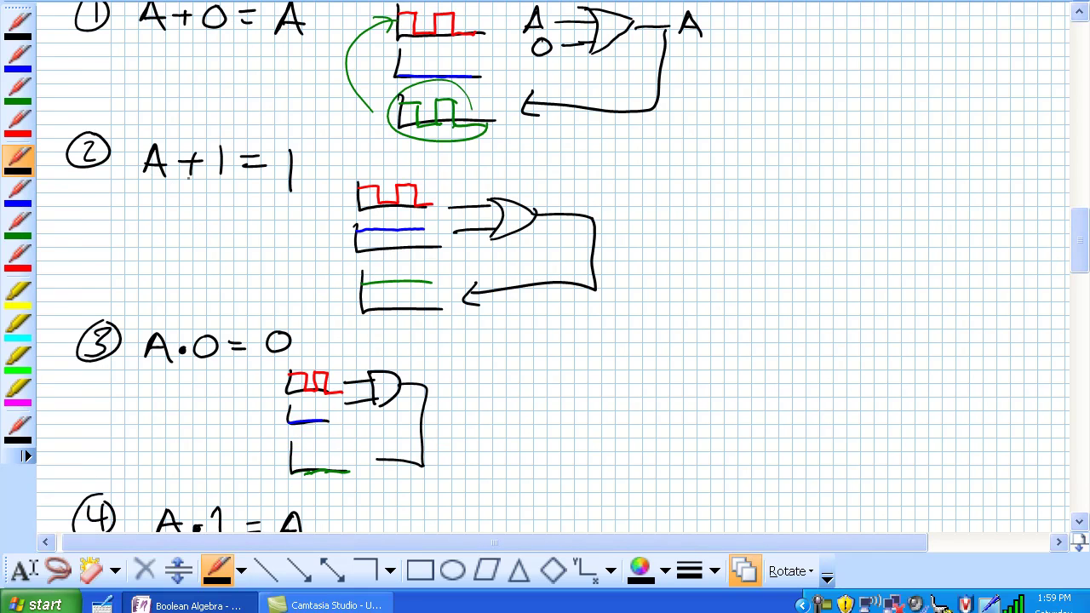
pyautogui.moveTo(1072, 259); pyautogui.dragTo(1086, 497)
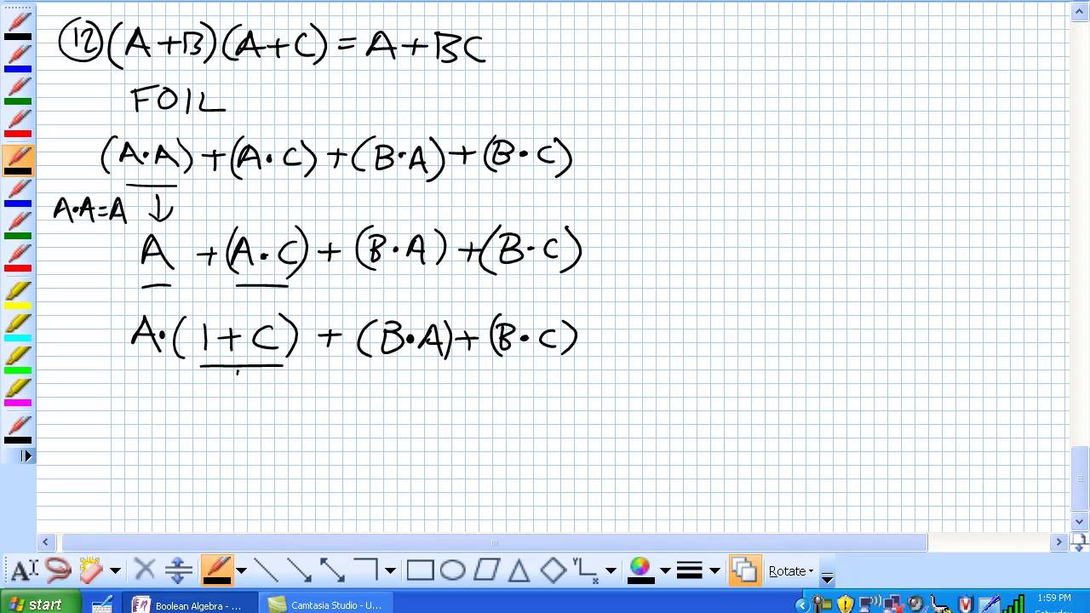
pyautogui.moveTo(240, 372); pyautogui.dragTo(240, 406)
pyautogui.moveTo(234, 395)
pyautogui.mouseDown()
pyautogui.moveTo(248, 396)
pyautogui.moveTo(238, 447)
pyautogui.mouseUp()
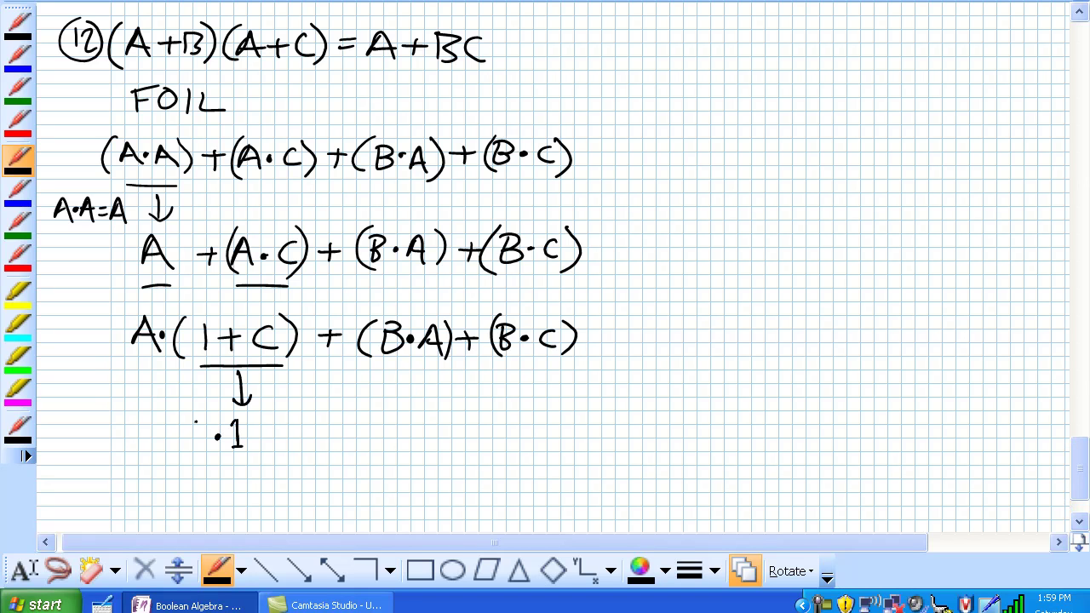
pyautogui.moveTo(182, 446); pyautogui.dragTo(207, 448)
pyautogui.moveTo(187, 436); pyautogui.dragTo(201, 436)
# Finish the line as A·1+(B·A)+(B·C) and underline A·1
pyautogui.moveTo(283, 436)
pyautogui.mouseDown()
pyautogui.moveTo(313, 436)
pyautogui.moveTo(299, 446)
pyautogui.mouseUp()
pyautogui.moveTo(350, 420)
pyautogui.mouseDown()
pyautogui.moveTo(351, 446)
pyautogui.moveTo(372, 417)
pyautogui.moveTo(422, 447)
pyautogui.mouseUp()
pyautogui.moveTo(405, 434); pyautogui.dragTo(431, 451)
pyautogui.moveTo(351, 407); pyautogui.dragTo(349, 450)
pyautogui.moveTo(455, 432); pyautogui.dragTo(481, 432)
pyautogui.moveTo(469, 421)
pyautogui.mouseDown()
pyautogui.moveTo(468, 442)
pyautogui.moveTo(509, 441)
pyautogui.mouseUp()
pyautogui.moveTo(510, 412); pyautogui.dragTo(511, 441)
pyautogui.moveTo(574, 419); pyautogui.dragTo(572, 434)
pyautogui.moveTo(582, 409); pyautogui.dragTo(584, 441)
pyautogui.moveTo(509, 404); pyautogui.dragTo(510, 448)
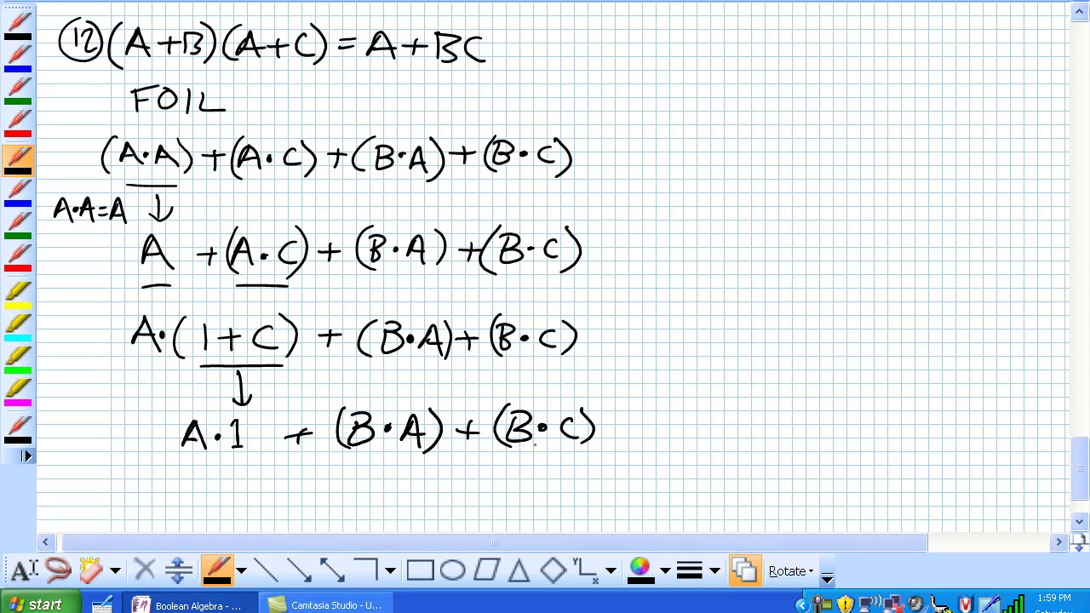
pyautogui.moveTo(186, 459); pyautogui.dragTo(249, 459)
pyautogui.moveTo(1078, 489); pyautogui.dragTo(1070, 305)
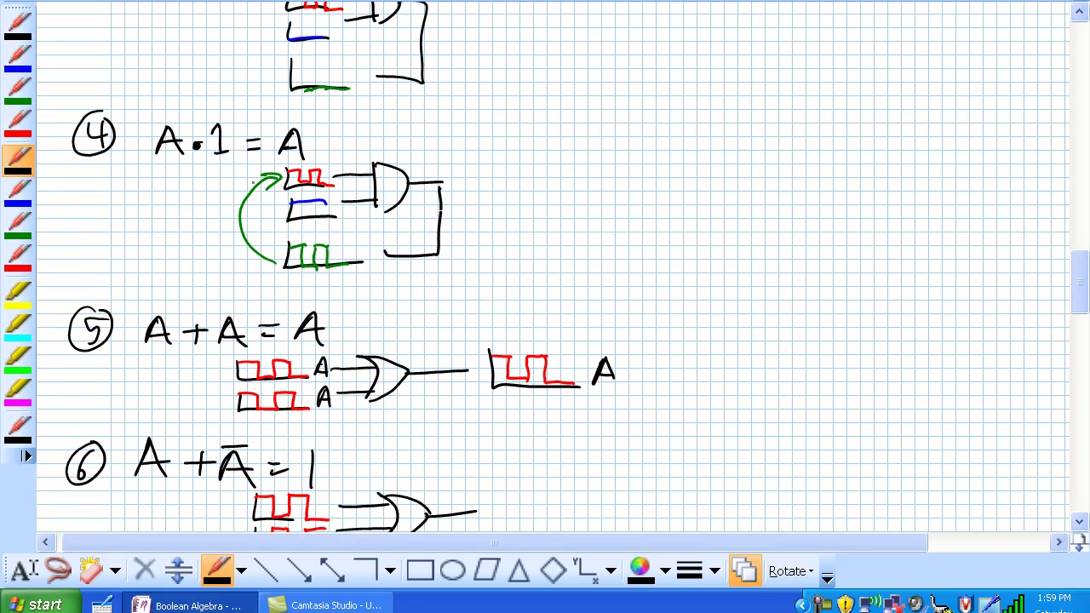
# Start a new line with A + B·A +, replacing A·1 with A
pyautogui.moveTo(1081, 305); pyautogui.dragTo(1084, 499)
pyautogui.moveTo(232, 386)
pyautogui.mouseDown()
pyautogui.moveTo(217, 419)
pyautogui.moveTo(251, 419)
pyautogui.mouseUp()
pyautogui.moveTo(221, 408)
pyautogui.mouseDown()
pyautogui.moveTo(310, 406)
pyautogui.moveTo(295, 417)
pyautogui.mouseUp()
pyautogui.moveTo(339, 388); pyautogui.dragTo(339, 421)
pyautogui.moveTo(339, 385); pyautogui.dragTo(341, 420)
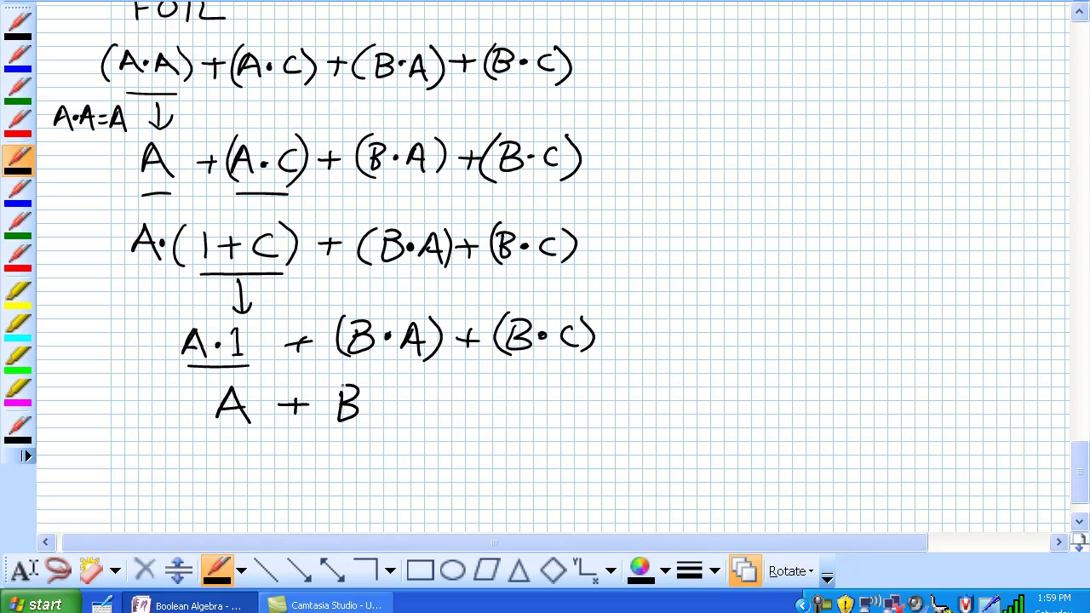
pyautogui.moveTo(388, 390)
pyautogui.mouseDown()
pyautogui.moveTo(379, 419)
pyautogui.moveTo(406, 421)
pyautogui.mouseUp()
pyautogui.moveTo(380, 409)
pyautogui.mouseDown()
pyautogui.moveTo(448, 403)
pyautogui.moveTo(436, 422)
pyautogui.mouseUp()
# Add B·C and parenthesise both terms so the line reads A+(B·A)+(B·C)
pyautogui.moveTo(473, 390)
pyautogui.mouseDown()
pyautogui.moveTo(476, 421)
pyautogui.moveTo(545, 417)
pyautogui.mouseUp()
pyautogui.click(505, 404)
pyautogui.moveTo(542, 387); pyautogui.dragTo(552, 426)
pyautogui.moveTo(467, 385); pyautogui.dragTo(465, 423)
pyautogui.moveTo(399, 380); pyautogui.dragTo(401, 431)
pyautogui.moveTo(339, 373); pyautogui.dragTo(329, 432)
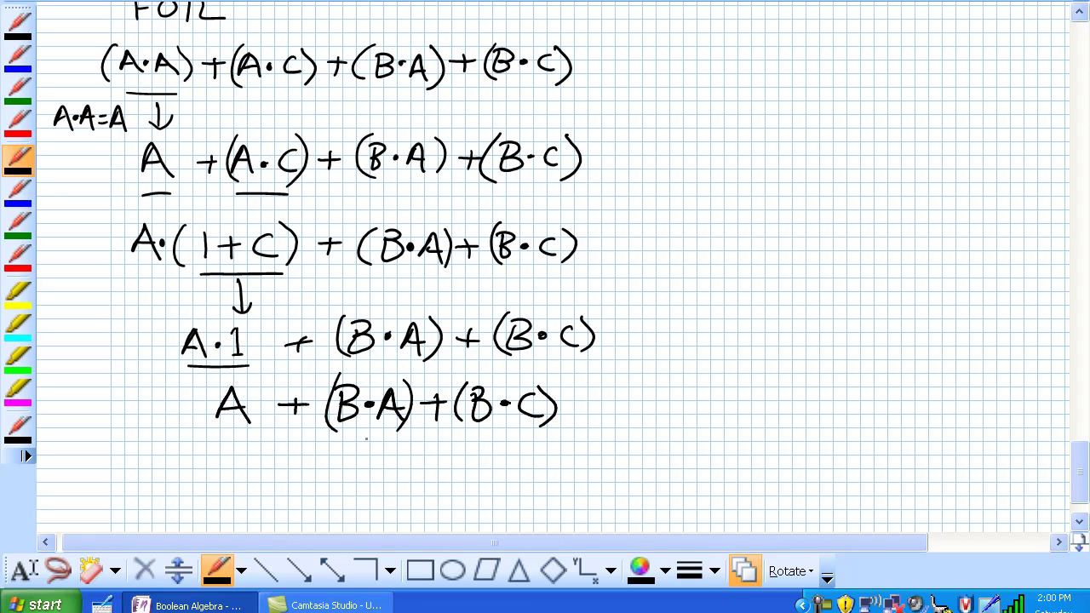
# Begin the next line with A(1+B)
pyautogui.click(831, 605)
pyautogui.click(1013, 527)
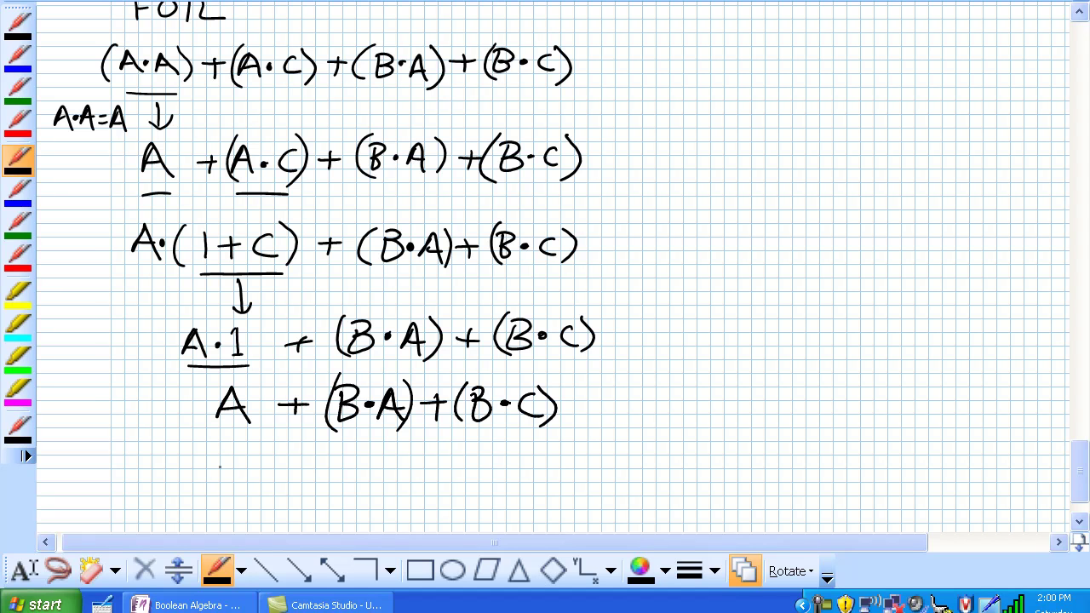
pyautogui.moveTo(230, 449)
pyautogui.mouseDown()
pyautogui.moveTo(218, 484)
pyautogui.moveTo(247, 485)
pyautogui.mouseUp()
pyautogui.moveTo(221, 473)
pyautogui.mouseDown()
pyautogui.moveTo(263, 476)
pyautogui.moveTo(266, 492)
pyautogui.moveTo(337, 473)
pyautogui.mouseUp()
pyautogui.moveTo(325, 462)
pyautogui.mouseDown()
pyautogui.moveTo(324, 491)
pyautogui.moveTo(357, 489)
pyautogui.mouseUp()
pyautogui.moveTo(358, 457); pyautogui.dragTo(358, 487)
# Underline A and B·A as factored terms and append + (B·C)
pyautogui.moveTo(218, 429); pyautogui.dragTo(245, 431)
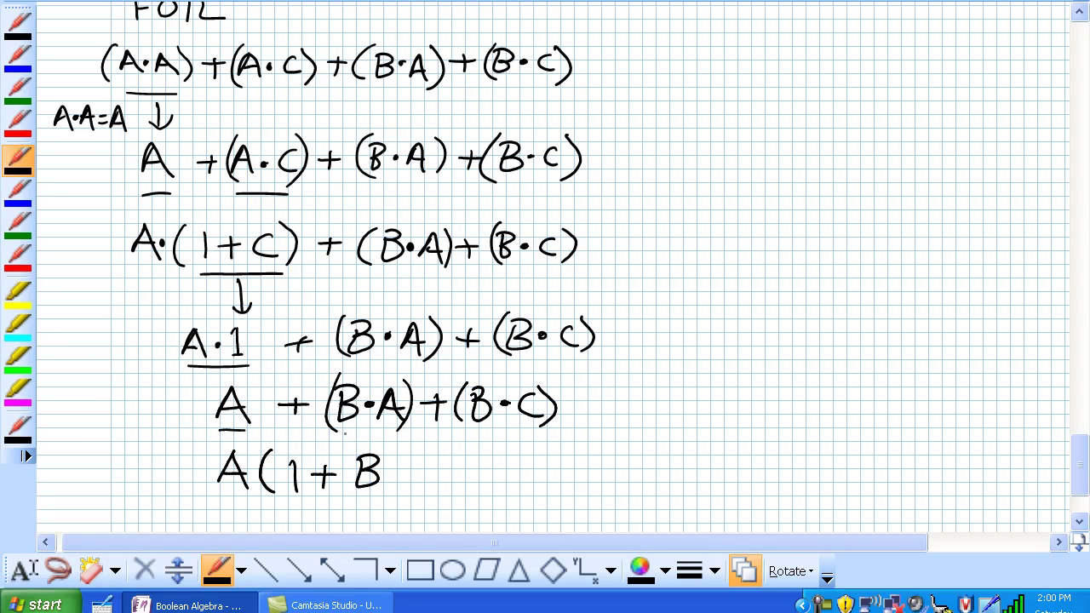
pyautogui.moveTo(348, 432)
pyautogui.mouseDown()
pyautogui.moveTo(381, 434)
pyautogui.moveTo(392, 499)
pyautogui.moveTo(460, 468)
pyautogui.moveTo(483, 487)
pyautogui.moveTo(487, 470)
pyautogui.moveTo(546, 482)
pyautogui.mouseUp()
pyautogui.click(513, 468)
pyautogui.moveTo(553, 448); pyautogui.dragTo(559, 494)
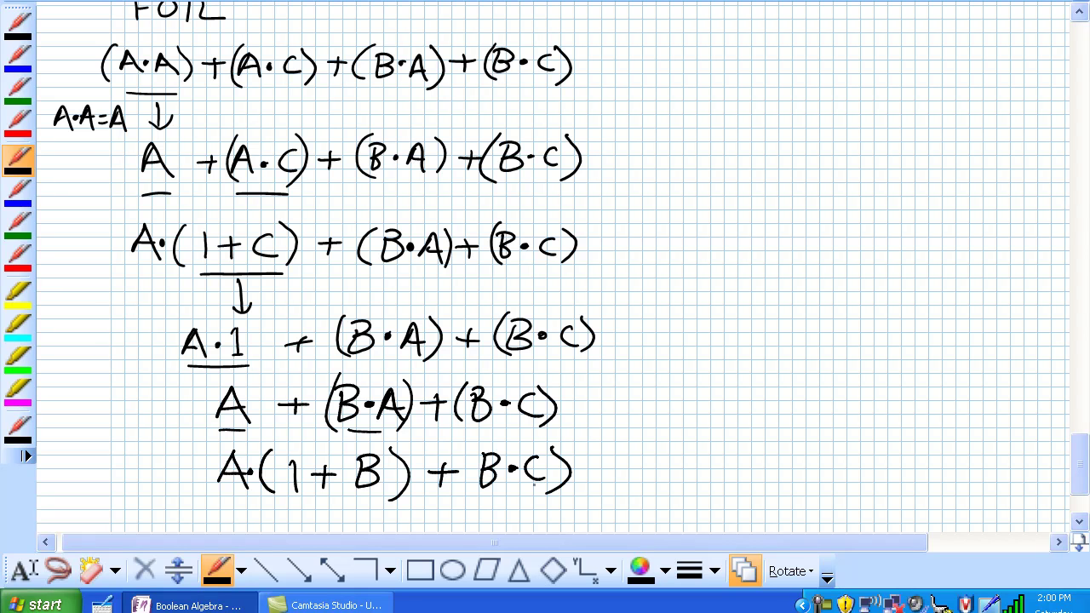
pyautogui.moveTo(484, 442); pyautogui.dragTo(482, 494)
# Write A·1 + B·C below A(1+B)+(B·C)
pyautogui.scroll(-3, 1072, 473)
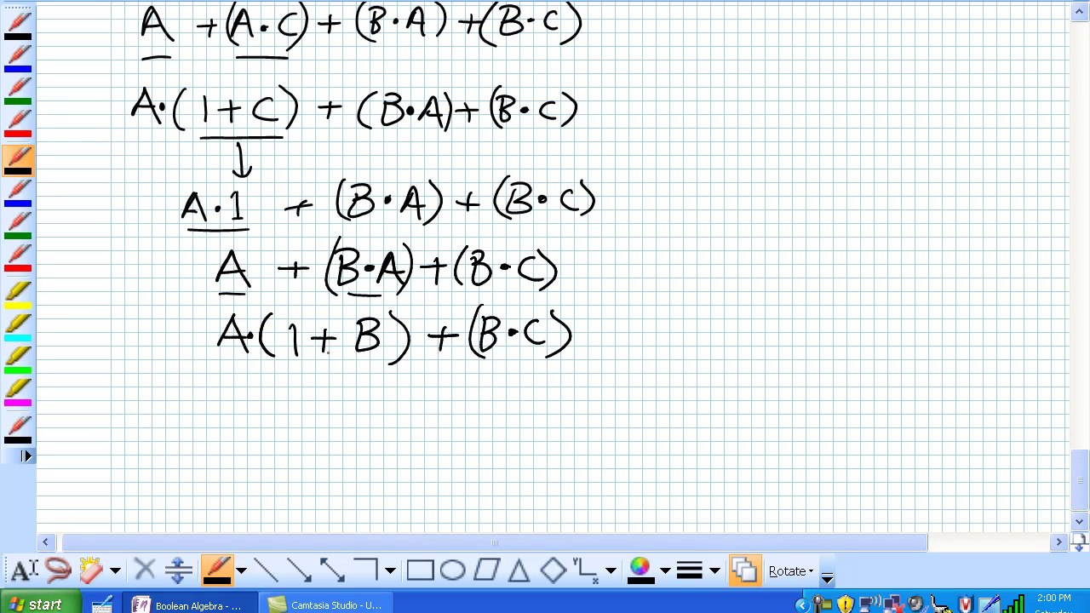
pyautogui.moveTo(1080, 481)
pyautogui.mouseDown()
pyautogui.moveTo(1083, 223)
pyautogui.moveTo(1076, 492)
pyautogui.mouseUp()
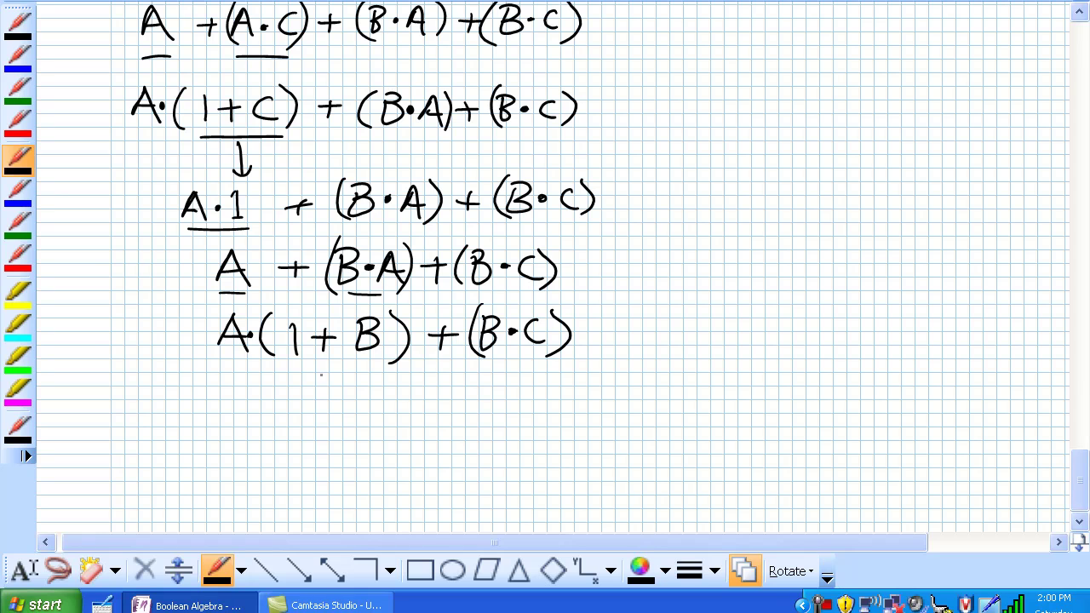
pyautogui.moveTo(323, 374); pyautogui.dragTo(323, 410)
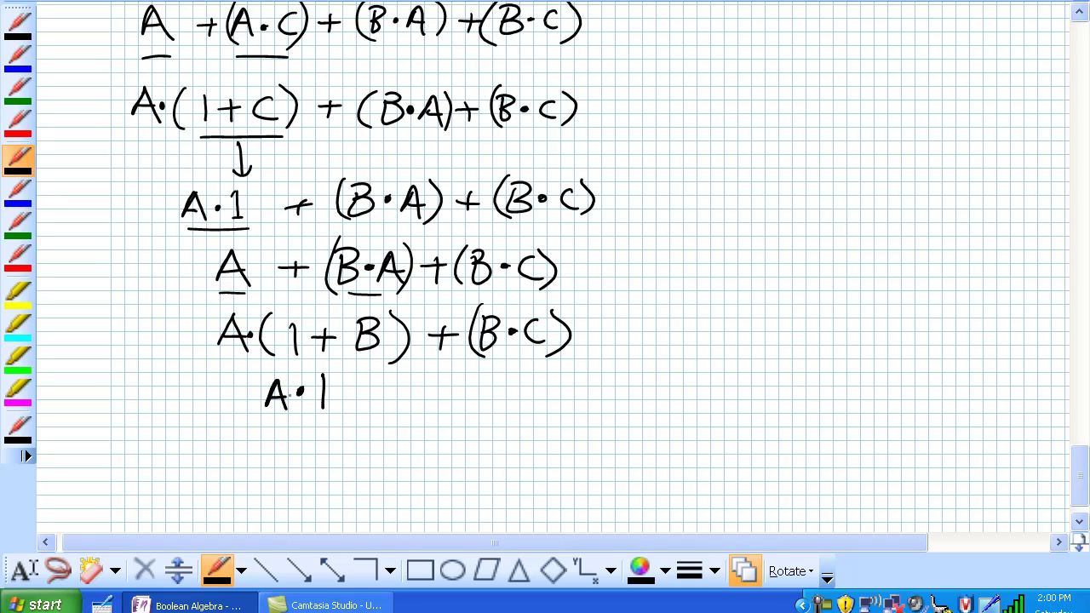
pyautogui.moveTo(370, 390)
pyautogui.mouseDown()
pyautogui.moveTo(401, 390)
pyautogui.moveTo(381, 403)
pyautogui.mouseUp()
pyautogui.moveTo(418, 383)
pyautogui.mouseDown()
pyautogui.moveTo(431, 400)
pyautogui.moveTo(455, 390)
pyautogui.moveTo(486, 401)
pyautogui.mouseUp()
pyautogui.click(450, 392)
# Write A + B·C on the next line, underlining A·1 as the simplified term
pyautogui.scroll(-1, 545, 255)
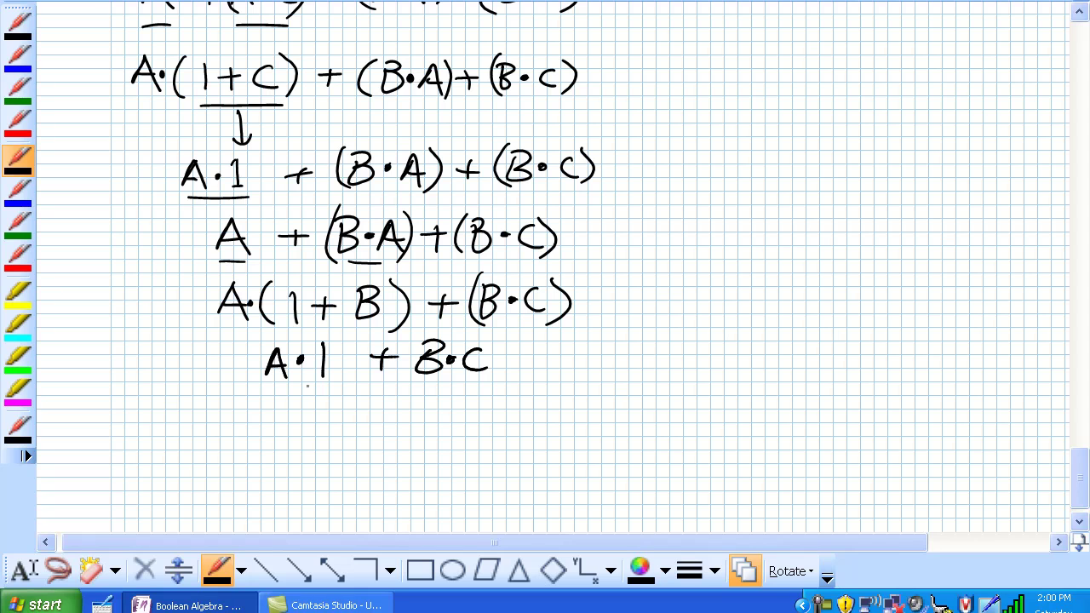
pyautogui.moveTo(291, 436)
pyautogui.mouseDown()
pyautogui.moveTo(318, 436)
pyautogui.moveTo(314, 423)
pyautogui.mouseUp()
pyautogui.moveTo(278, 389)
pyautogui.mouseDown()
pyautogui.moveTo(327, 387)
pyautogui.moveTo(288, 419)
pyautogui.moveTo(365, 422)
pyautogui.mouseUp()
pyautogui.moveTo(356, 412)
pyautogui.mouseDown()
pyautogui.moveTo(356, 438)
pyautogui.moveTo(417, 421)
pyautogui.moveTo(447, 432)
pyautogui.moveTo(387, 429)
pyautogui.mouseUp()
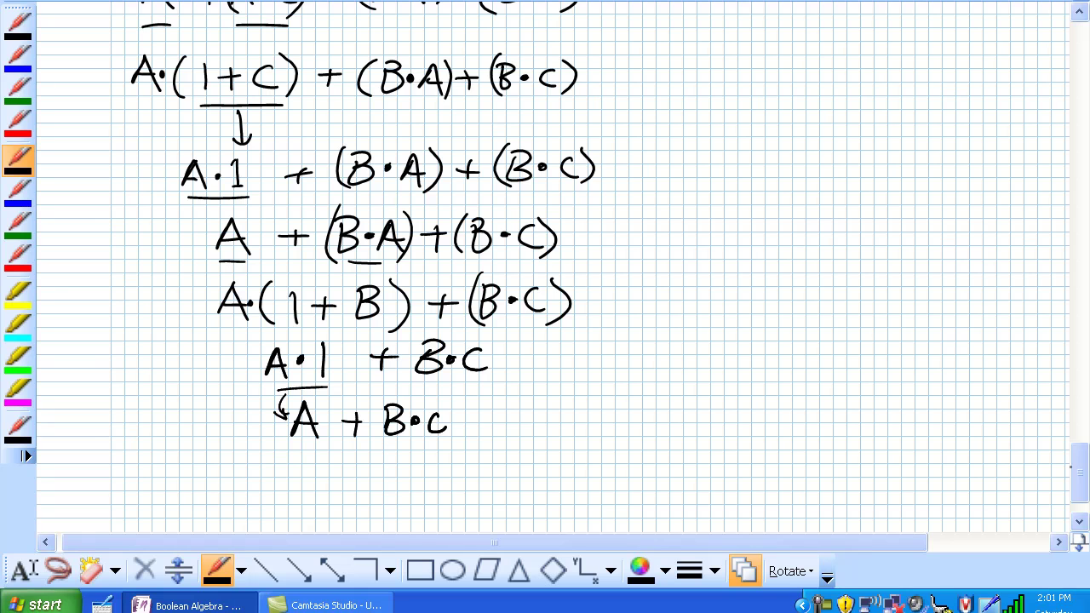
pyautogui.moveTo(1072, 467); pyautogui.dragTo(1085, 489)
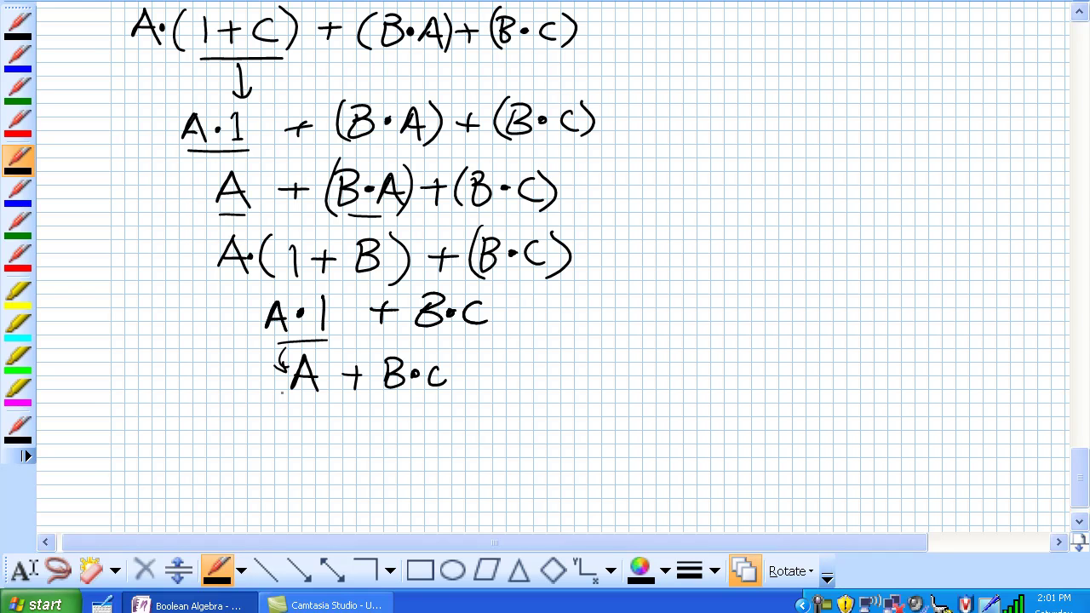
pyautogui.moveTo(1083, 488); pyautogui.dragTo(1083, 454)
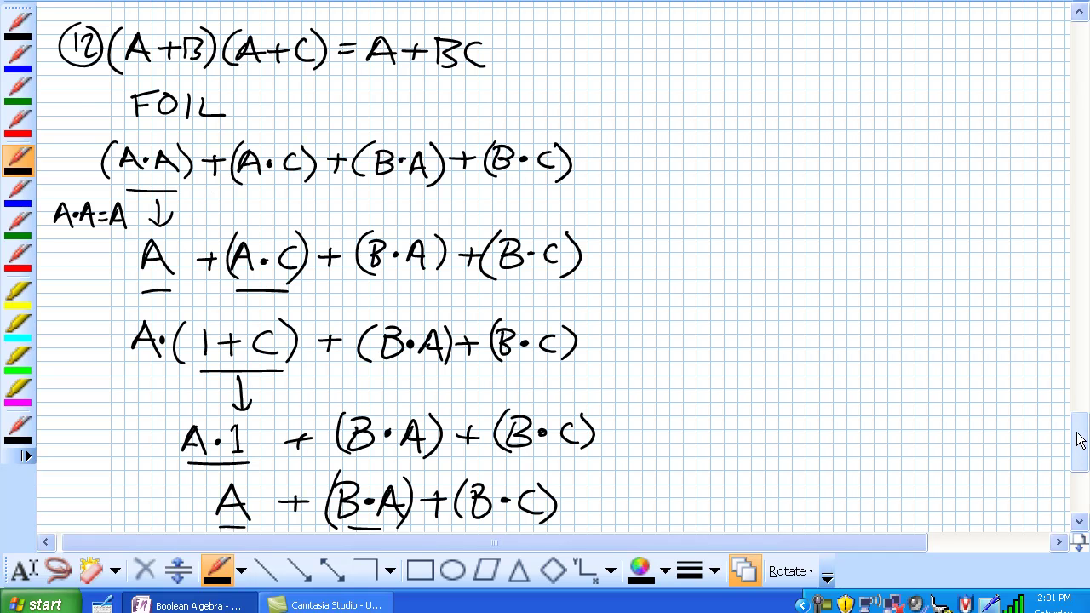
pyautogui.moveTo(1081, 440)
pyautogui.mouseDown()
pyautogui.moveTo(1085, 490)
pyautogui.moveTo(1083, 396)
pyautogui.moveTo(1082, 408)
pyautogui.mouseUp()
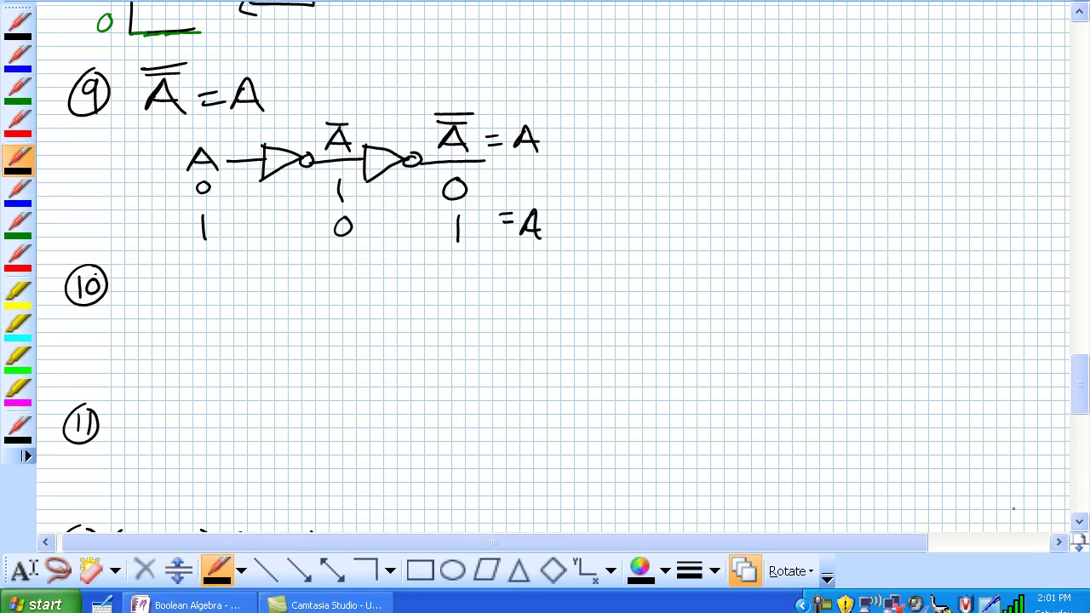
pyautogui.moveTo(1082, 385); pyautogui.dragTo(1082, 433)
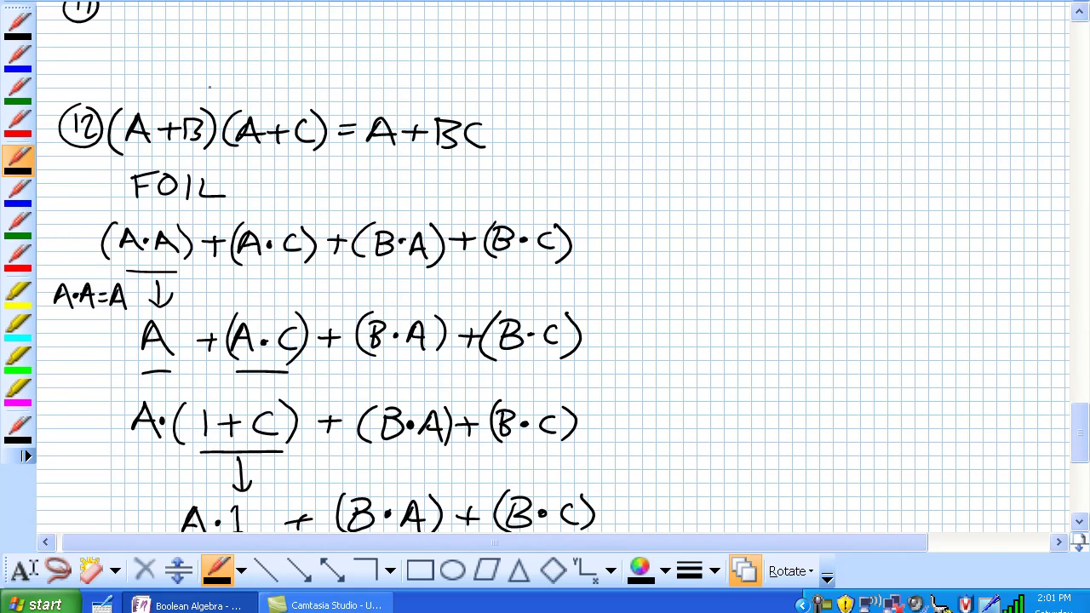
# Draw an arrow from rule 12 to an OR gate with inputs A and B
pyautogui.moveTo(207, 88)
pyautogui.mouseDown()
pyautogui.moveTo(439, 41)
pyautogui.moveTo(625, 85)
pyautogui.moveTo(611, 77)
pyautogui.moveTo(708, 85)
pyautogui.mouseUp()
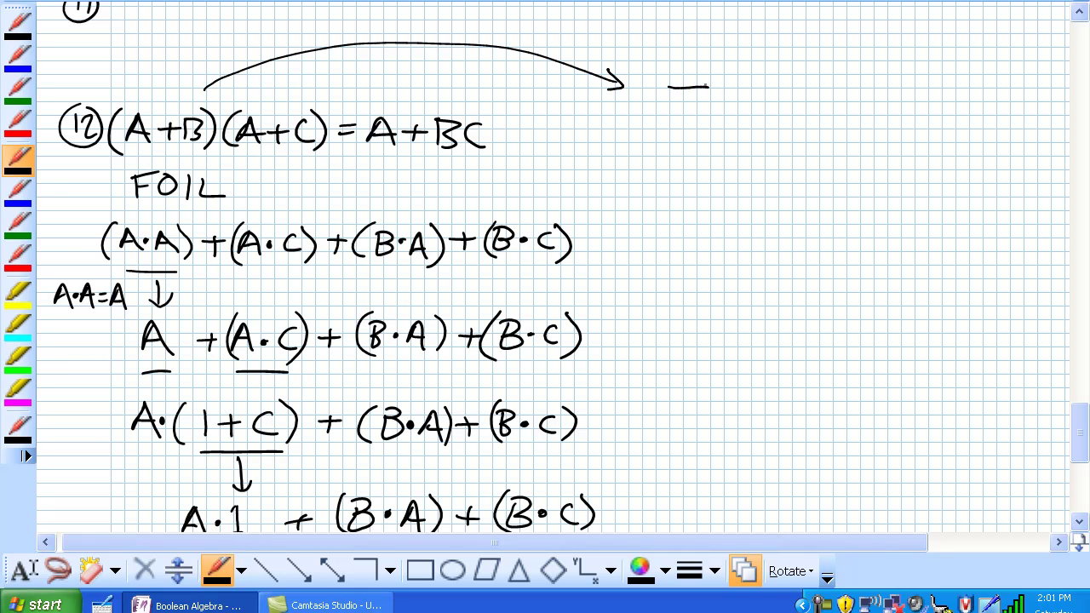
pyautogui.moveTo(644, 97)
pyautogui.mouseDown()
pyautogui.moveTo(651, 76)
pyautogui.moveTo(664, 96)
pyautogui.mouseUp()
pyautogui.moveTo(647, 88)
pyautogui.mouseDown()
pyautogui.moveTo(660, 88)
pyautogui.moveTo(654, 125)
pyautogui.moveTo(708, 107)
pyautogui.moveTo(706, 119)
pyautogui.mouseUp()
pyautogui.moveTo(708, 78)
pyautogui.mouseDown()
pyautogui.moveTo(743, 92)
pyautogui.moveTo(712, 119)
pyautogui.mouseUp()
# Draw a second OR gate with inputs A and C, joining both outputs into an AND gate
pyautogui.moveTo(656, 172)
pyautogui.mouseDown()
pyautogui.moveTo(666, 146)
pyautogui.moveTo(678, 174)
pyautogui.mouseUp()
pyautogui.moveTo(661, 166)
pyautogui.mouseDown()
pyautogui.moveTo(680, 164)
pyautogui.moveTo(670, 210)
pyautogui.moveTo(681, 208)
pyautogui.mouseUp()
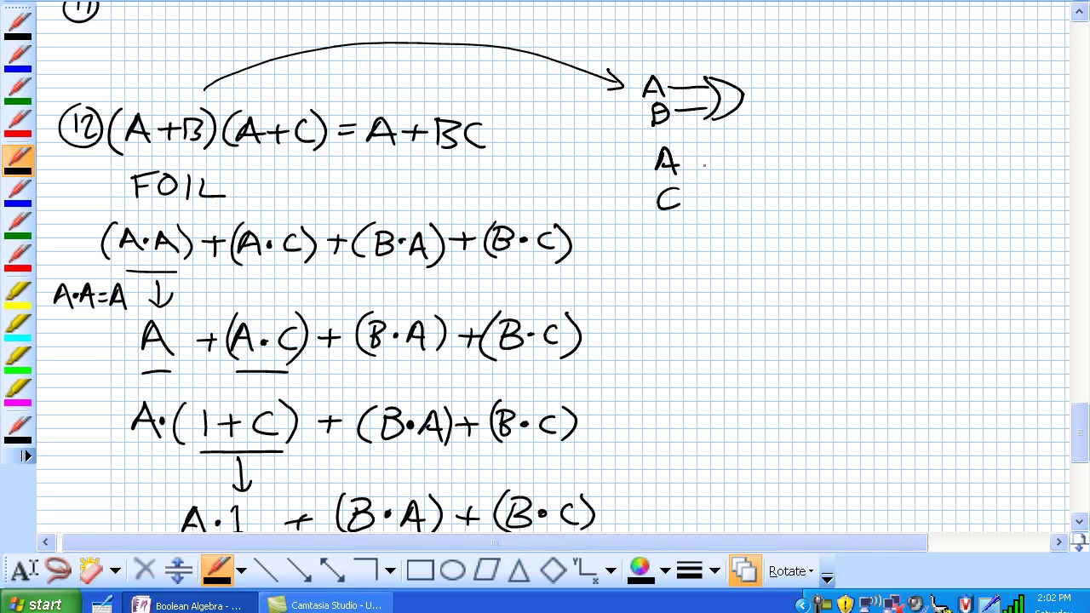
pyautogui.moveTo(692, 161); pyautogui.dragTo(728, 160)
pyautogui.moveTo(694, 195); pyautogui.dragTo(722, 190)
pyautogui.moveTo(716, 150)
pyautogui.mouseDown()
pyautogui.moveTo(716, 194)
pyautogui.moveTo(804, 165)
pyautogui.mouseUp()
pyautogui.moveTo(743, 98); pyautogui.dragTo(796, 98)
pyautogui.moveTo(799, 97)
pyautogui.mouseDown()
pyautogui.moveTo(801, 122)
pyautogui.moveTo(842, 122)
pyautogui.mouseUp()
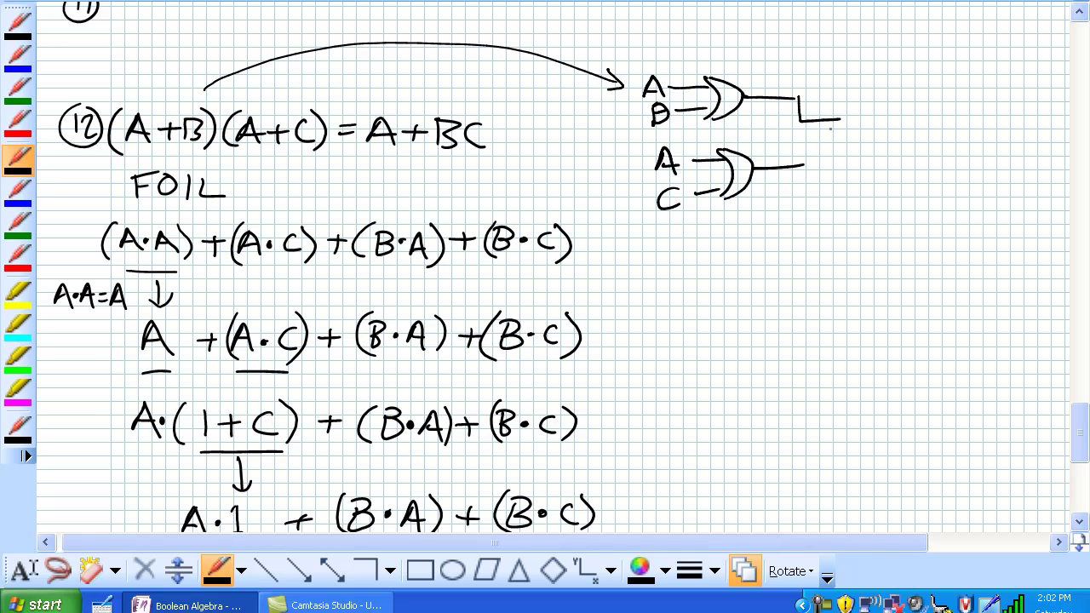
pyautogui.moveTo(809, 158)
pyautogui.mouseDown()
pyautogui.moveTo(818, 132)
pyautogui.moveTo(845, 130)
pyautogui.mouseUp()
pyautogui.moveTo(843, 104)
pyautogui.mouseDown()
pyautogui.moveTo(845, 138)
pyautogui.moveTo(872, 123)
pyautogui.moveTo(925, 117)
pyautogui.mouseUp()
# After an equals sign, draw the A+BC circuit: B and C into an AND gate, OR'd with A
pyautogui.moveTo(911, 125); pyautogui.dragTo(932, 125)
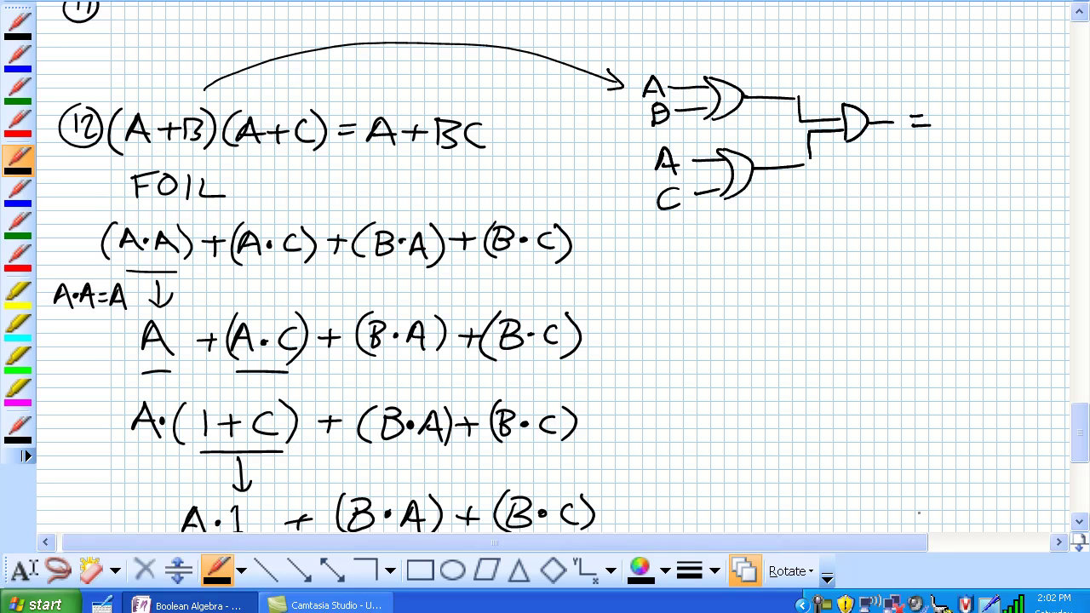
pyautogui.moveTo(852, 542); pyautogui.dragTo(952, 542)
pyautogui.moveTo(885, 75)
pyautogui.mouseDown()
pyautogui.moveTo(873, 103)
pyautogui.moveTo(899, 107)
pyautogui.mouseUp()
pyautogui.moveTo(877, 93); pyautogui.dragTo(894, 92)
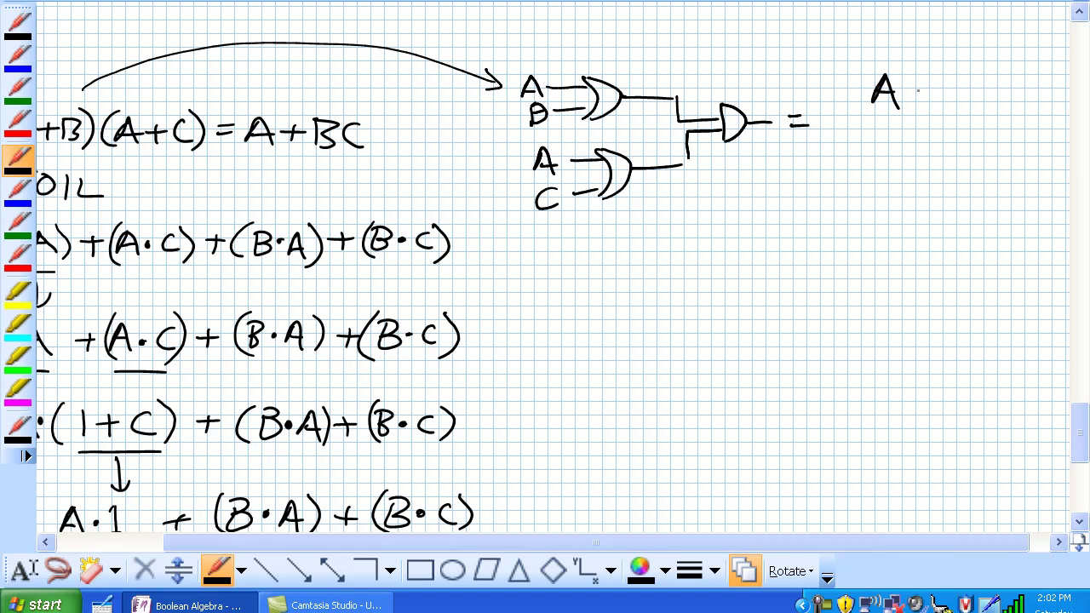
pyautogui.moveTo(882, 143)
pyautogui.mouseDown()
pyautogui.moveTo(905, 156)
pyautogui.moveTo(905, 211)
pyautogui.mouseUp()
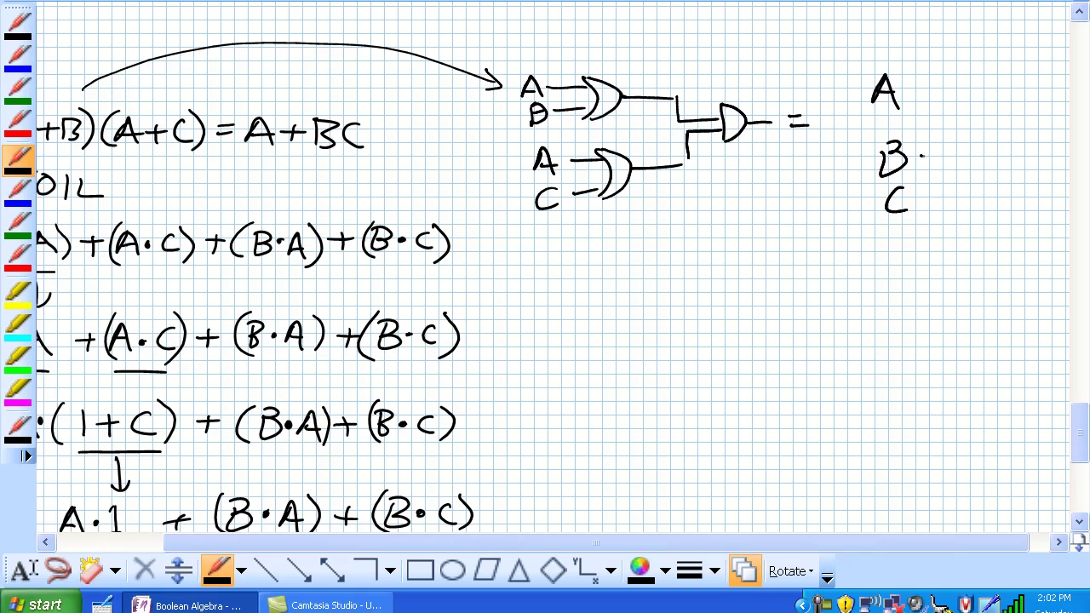
pyautogui.moveTo(920, 158); pyautogui.dragTo(951, 156)
pyautogui.moveTo(922, 194); pyautogui.dragTo(967, 189)
pyautogui.moveTo(960, 148); pyautogui.dragTo(963, 196)
pyautogui.moveTo(932, 90)
pyautogui.mouseDown()
pyautogui.moveTo(1012, 84)
pyautogui.moveTo(1038, 132)
pyautogui.mouseUp()
pyautogui.moveTo(995, 166)
pyautogui.mouseDown()
pyautogui.moveTo(1032, 159)
pyautogui.moveTo(1047, 134)
pyautogui.moveTo(1048, 146)
pyautogui.moveTo(1046, 109)
pyautogui.moveTo(1065, 118)
pyautogui.moveTo(1053, 145)
pyautogui.moveTo(1068, 130)
pyautogui.mouseUp()
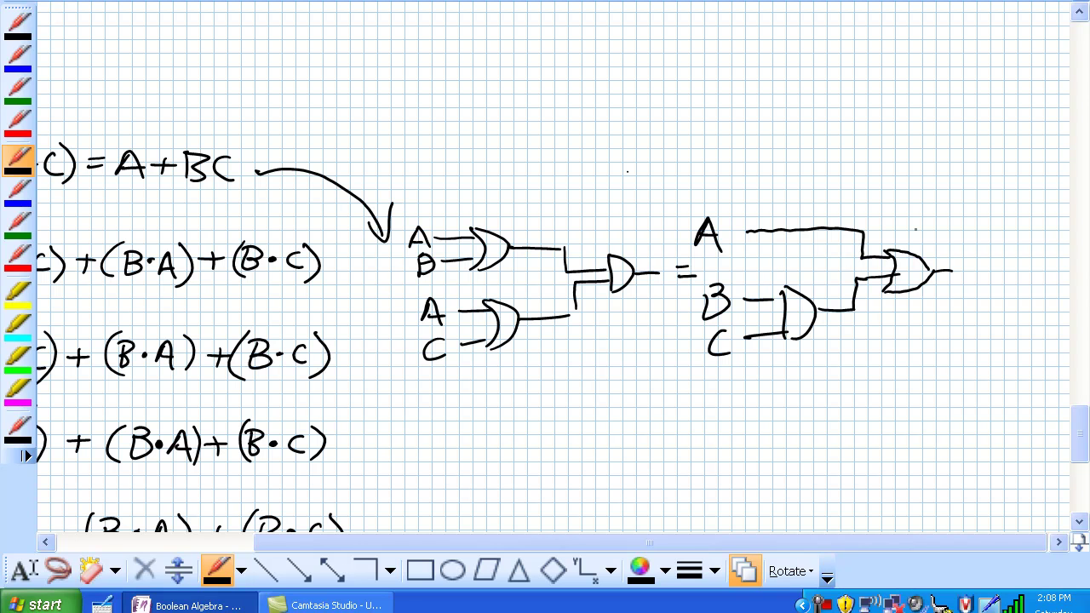
# Write A(1+B) as the next line of rule 10, changing the 1·B dot into a plus
pyautogui.moveTo(512, 542); pyautogui.dragTo(260, 546)
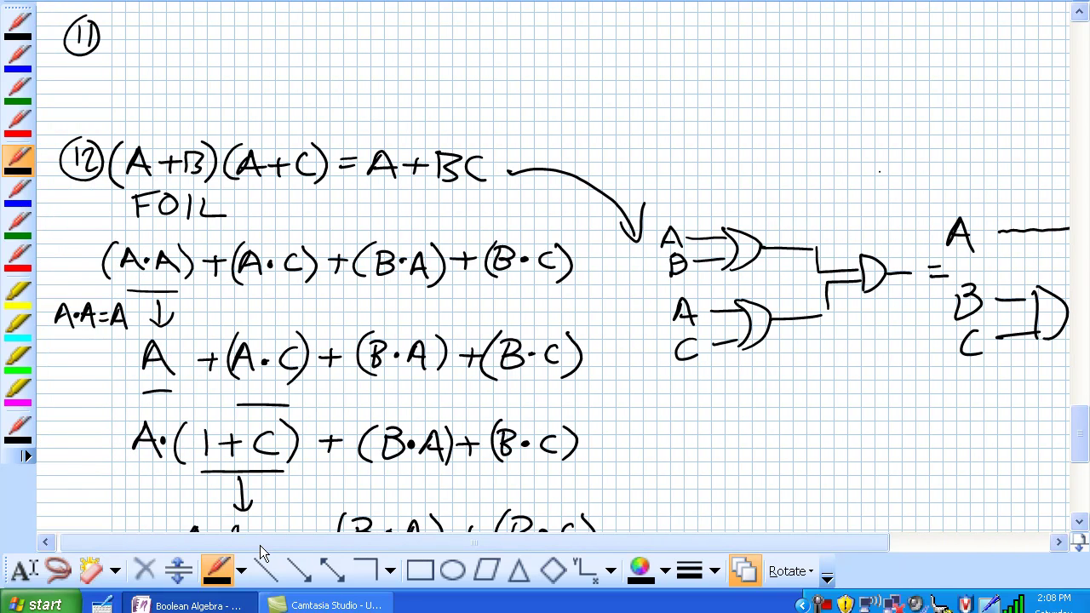
pyautogui.moveTo(1084, 443); pyautogui.dragTo(1086, 400)
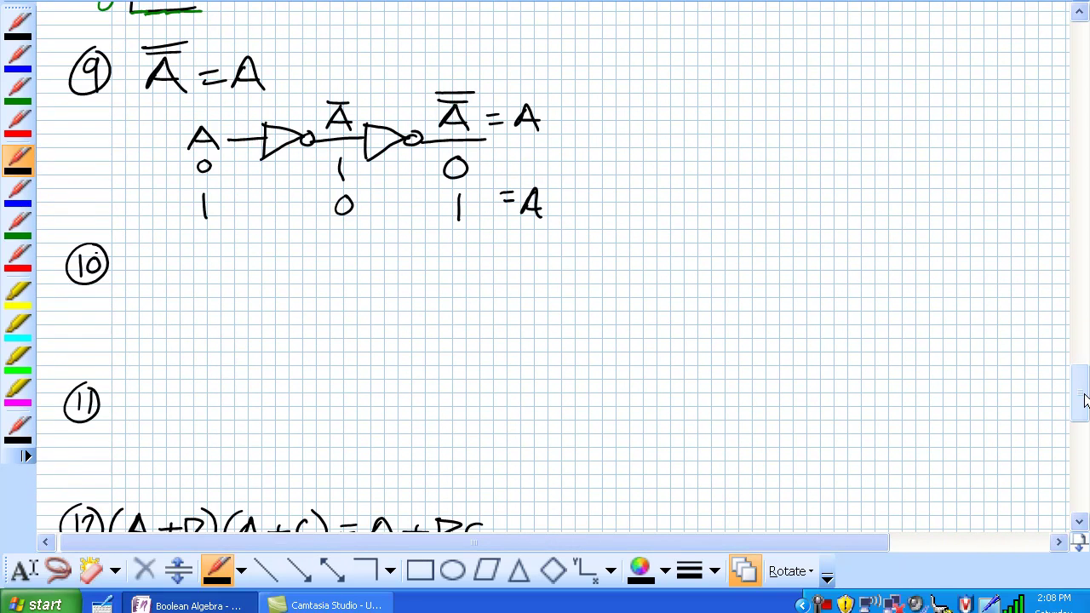
pyautogui.press('F9')
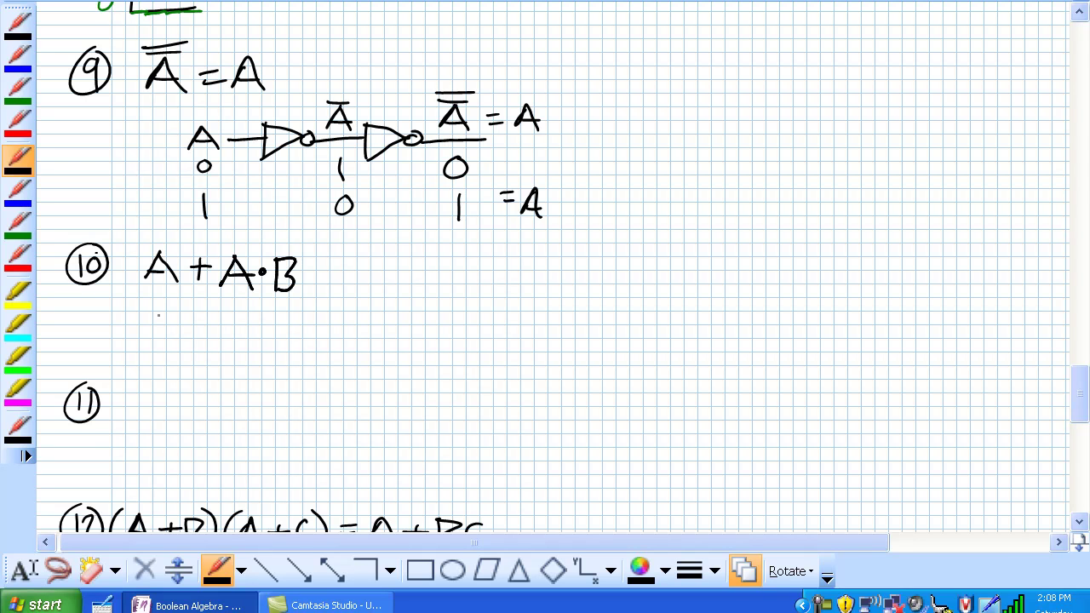
pyautogui.moveTo(159, 315)
pyautogui.mouseDown()
pyautogui.moveTo(178, 333)
pyautogui.moveTo(177, 320)
pyautogui.moveTo(214, 338)
pyautogui.mouseUp()
pyautogui.moveTo(227, 321)
pyautogui.mouseDown()
pyautogui.moveTo(249, 339)
pyautogui.moveTo(276, 310)
pyautogui.moveTo(271, 341)
pyautogui.mouseUp()
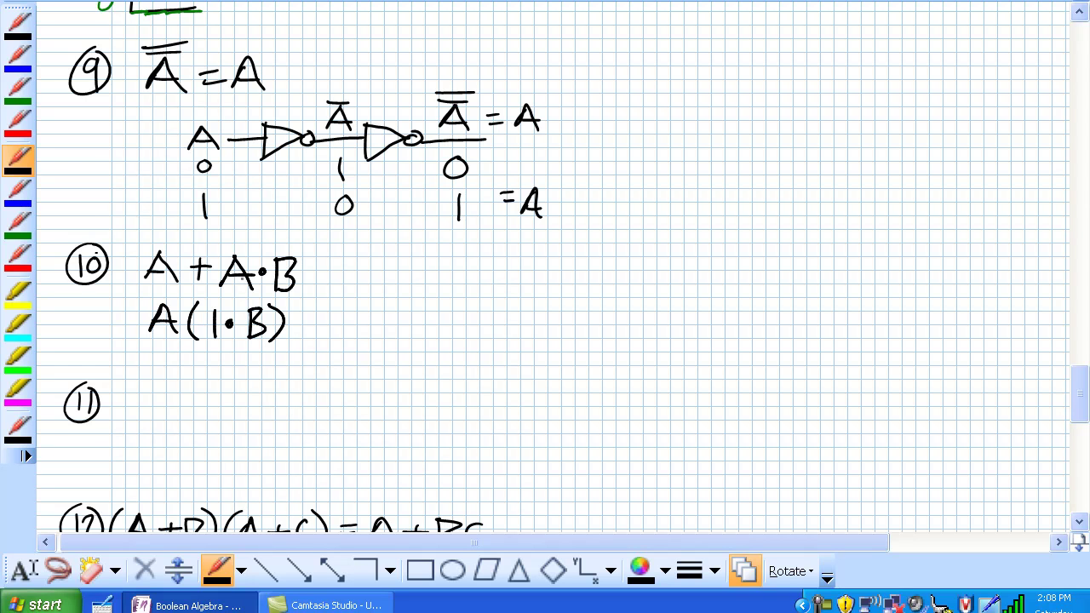
pyautogui.moveTo(232, 325); pyautogui.dragTo(235, 328)
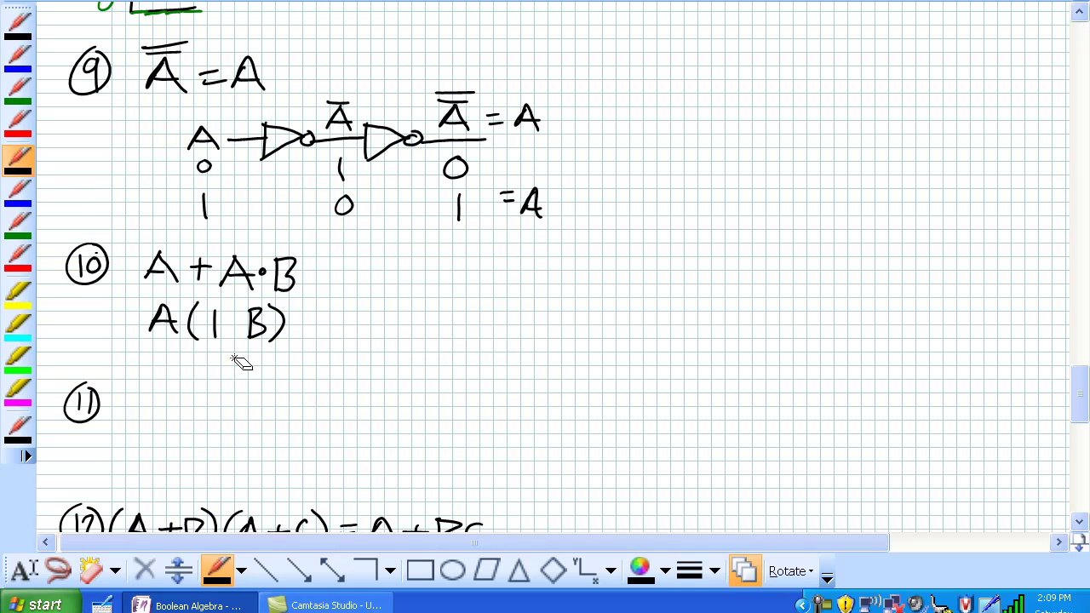
pyautogui.moveTo(225, 323); pyautogui.dragTo(237, 323)
# Reduce it to A·1 = A on the line below
pyautogui.moveTo(215, 353)
pyautogui.mouseDown()
pyautogui.moveTo(215, 378)
pyautogui.moveTo(175, 375)
pyautogui.moveTo(188, 375)
pyautogui.mouseUp()
pyautogui.click(198, 365)
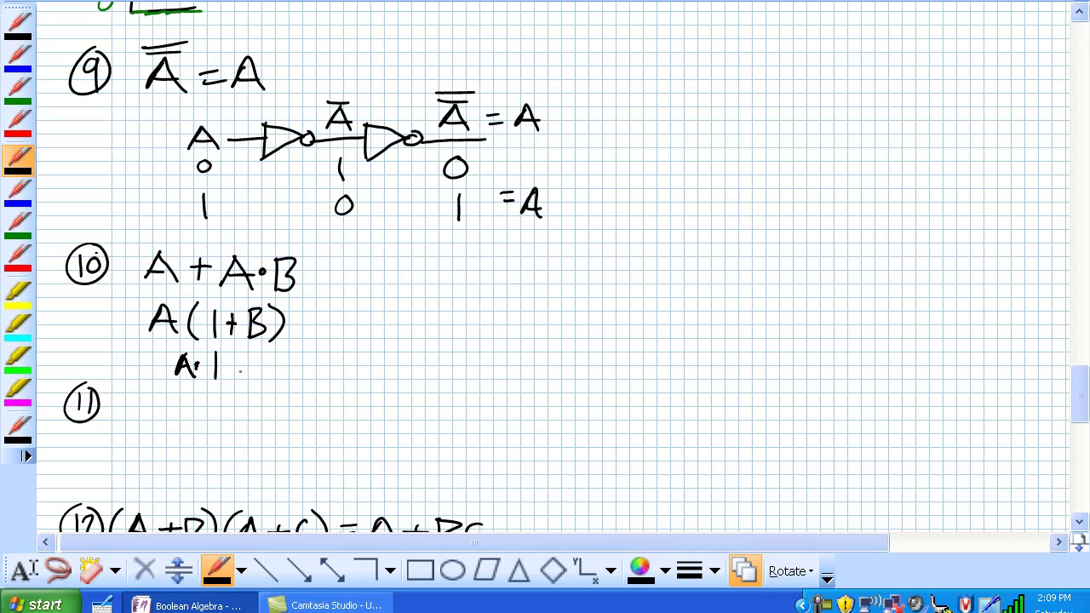
pyautogui.moveTo(233, 366); pyautogui.dragTo(248, 365)
pyautogui.moveTo(236, 374); pyautogui.dragTo(261, 380)
pyautogui.moveTo(269, 356); pyautogui.dragTo(277, 383)
pyautogui.scroll(5, 1082, 231)
pyautogui.scroll(-6, 1082, 221)
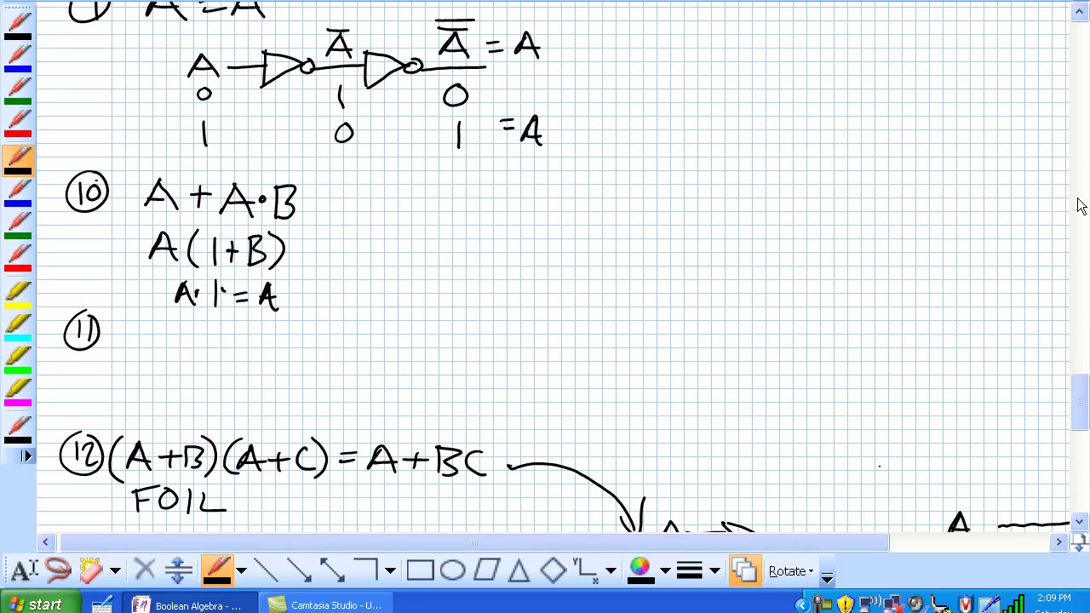
# Finish rule 10 by writing '= A' after A + A·B
pyautogui.press('F9')
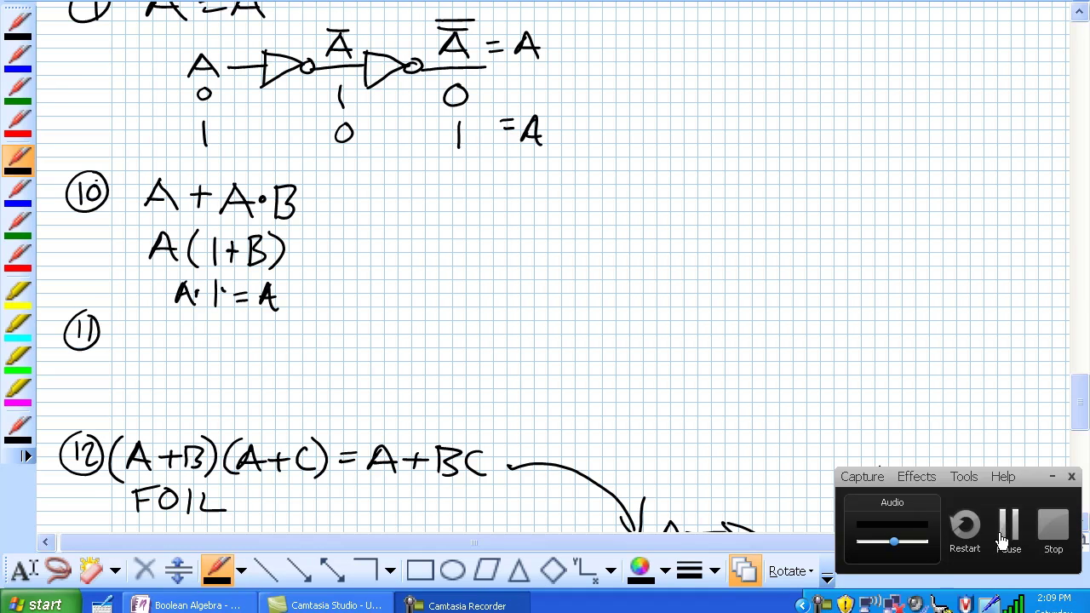
pyautogui.click(1008, 528)
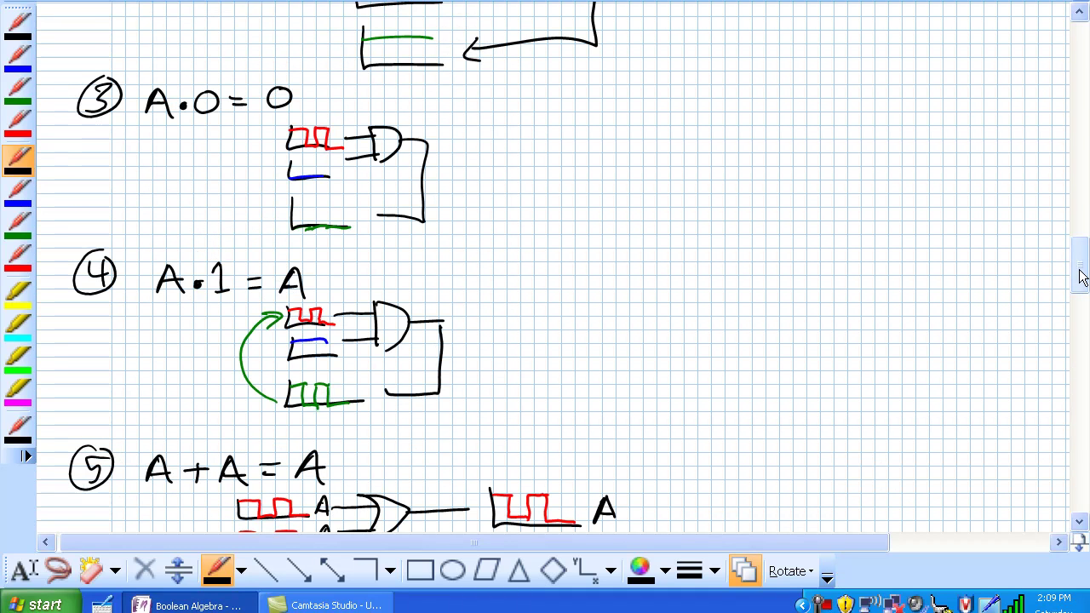
pyautogui.moveTo(1081, 272); pyautogui.dragTo(1082, 401)
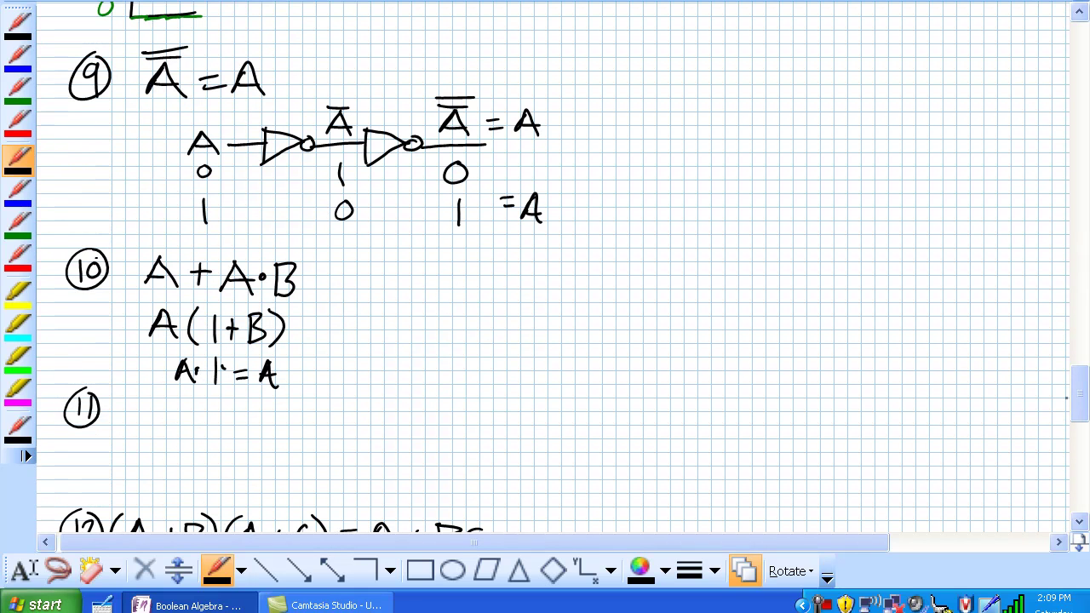
pyautogui.moveTo(312, 274); pyautogui.dragTo(336, 272)
pyautogui.moveTo(313, 285); pyautogui.dragTo(381, 296)
pyautogui.moveTo(354, 284); pyautogui.dragTo(383, 282)
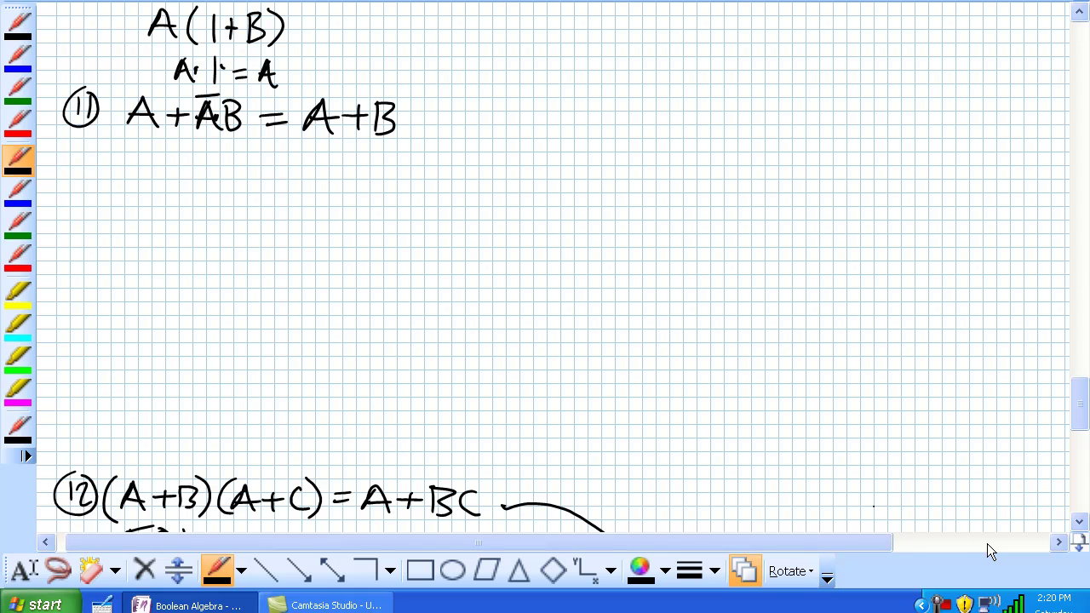
# Start rule 11's proof line with A + ĀB =
pyautogui.moveTo(118, 162); pyautogui.dragTo(115, 170)
pyautogui.moveTo(106, 180); pyautogui.dragTo(172, 178)
pyautogui.moveTo(156, 165)
pyautogui.mouseDown()
pyautogui.moveTo(156, 194)
pyautogui.moveTo(188, 167)
pyautogui.moveTo(201, 194)
pyautogui.mouseUp()
pyautogui.moveTo(180, 183)
pyautogui.mouseDown()
pyautogui.moveTo(201, 183)
pyautogui.moveTo(198, 158)
pyautogui.moveTo(205, 196)
pyautogui.moveTo(254, 176)
pyautogui.mouseUp()
pyautogui.moveTo(240, 183); pyautogui.dragTo(261, 183)
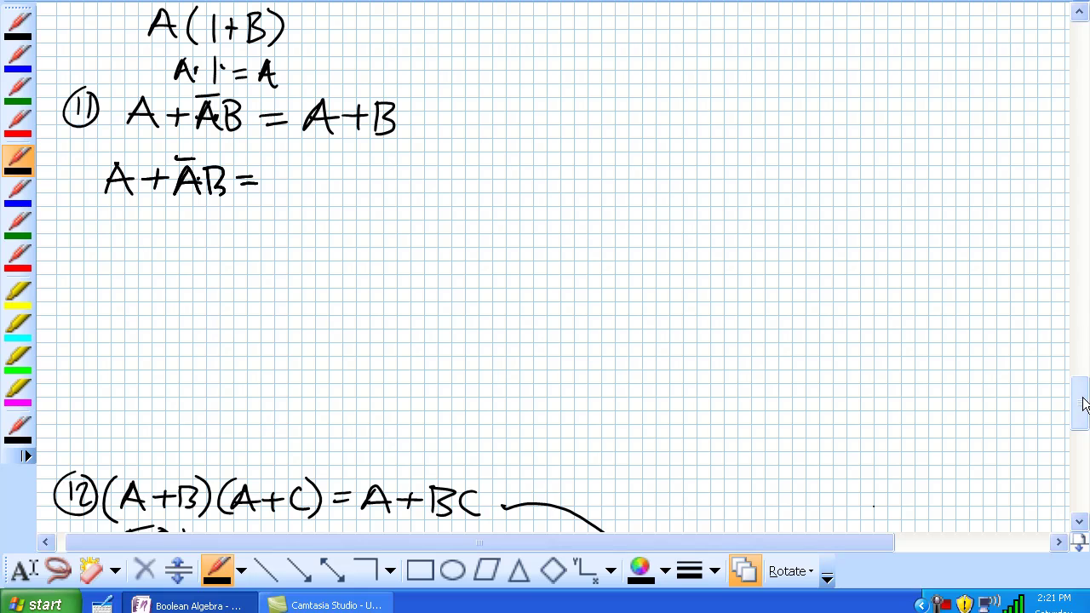
pyautogui.moveTo(1084, 404); pyautogui.dragTo(1084, 395)
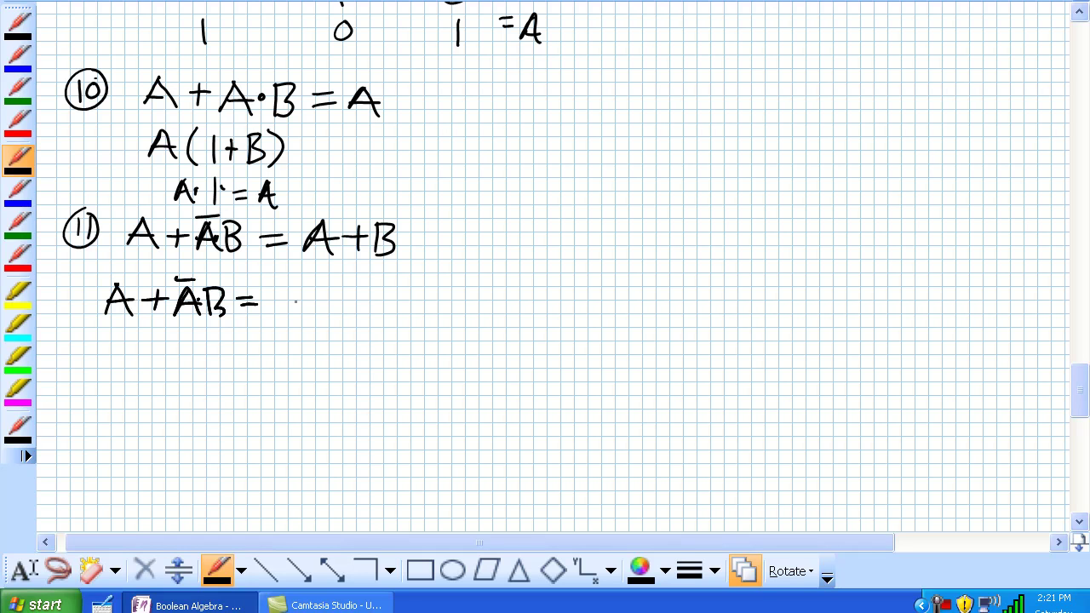
# Underline the first A and write the expansion A + A·B + ĀB after the equals sign
pyautogui.moveTo(107, 324); pyautogui.dragTo(137, 323)
pyautogui.moveTo(300, 315)
pyautogui.mouseDown()
pyautogui.moveTo(313, 289)
pyautogui.moveTo(329, 316)
pyautogui.mouseUp()
pyautogui.moveTo(306, 303)
pyautogui.mouseDown()
pyautogui.moveTo(362, 302)
pyautogui.moveTo(349, 313)
pyautogui.moveTo(372, 286)
pyautogui.moveTo(383, 317)
pyautogui.mouseUp()
pyautogui.moveTo(368, 305); pyautogui.dragTo(413, 316)
pyautogui.click(395, 303)
pyautogui.moveTo(413, 292)
pyautogui.mouseDown()
pyautogui.moveTo(424, 304)
pyautogui.moveTo(414, 316)
pyautogui.moveTo(466, 302)
pyautogui.mouseUp()
pyautogui.moveTo(456, 292)
pyautogui.mouseDown()
pyautogui.moveTo(455, 313)
pyautogui.moveTo(487, 291)
pyautogui.moveTo(500, 316)
pyautogui.mouseUp()
pyautogui.moveTo(482, 304)
pyautogui.mouseDown()
pyautogui.moveTo(496, 302)
pyautogui.moveTo(502, 281)
pyautogui.mouseUp()
pyautogui.moveTo(515, 291)
pyautogui.mouseDown()
pyautogui.moveTo(516, 315)
pyautogui.moveTo(532, 303)
pyautogui.mouseUp()
pyautogui.moveTo(531, 303); pyautogui.dragTo(516, 315)
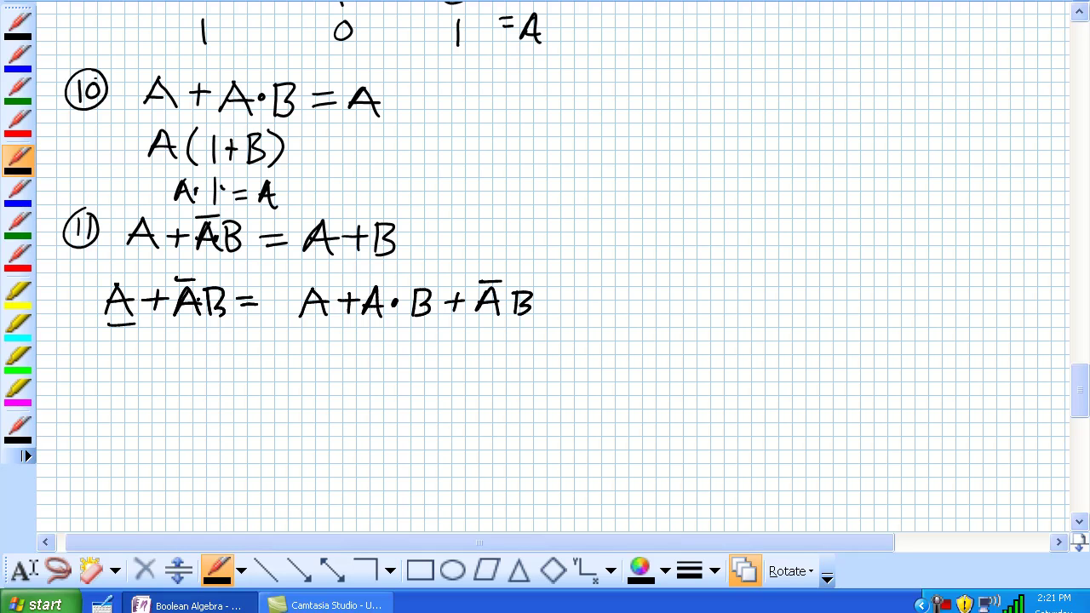
# Underline the A·B term and rule 10's result A
pyautogui.moveTo(371, 322); pyautogui.dragTo(434, 325)
pyautogui.moveTo(357, 120); pyautogui.dragTo(382, 120)
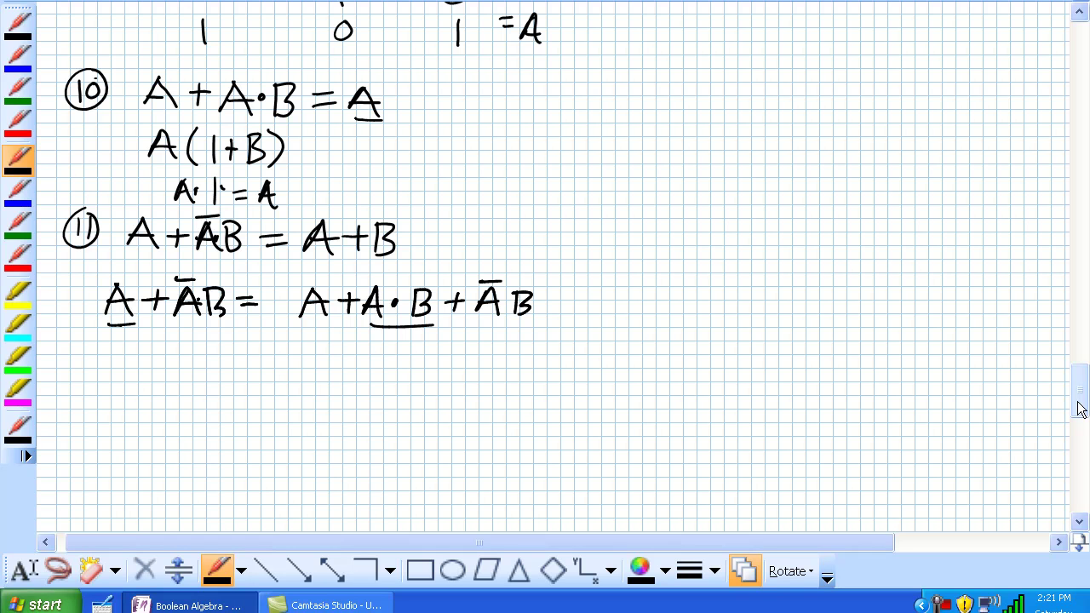
pyautogui.moveTo(1082, 407); pyautogui.dragTo(1084, 341)
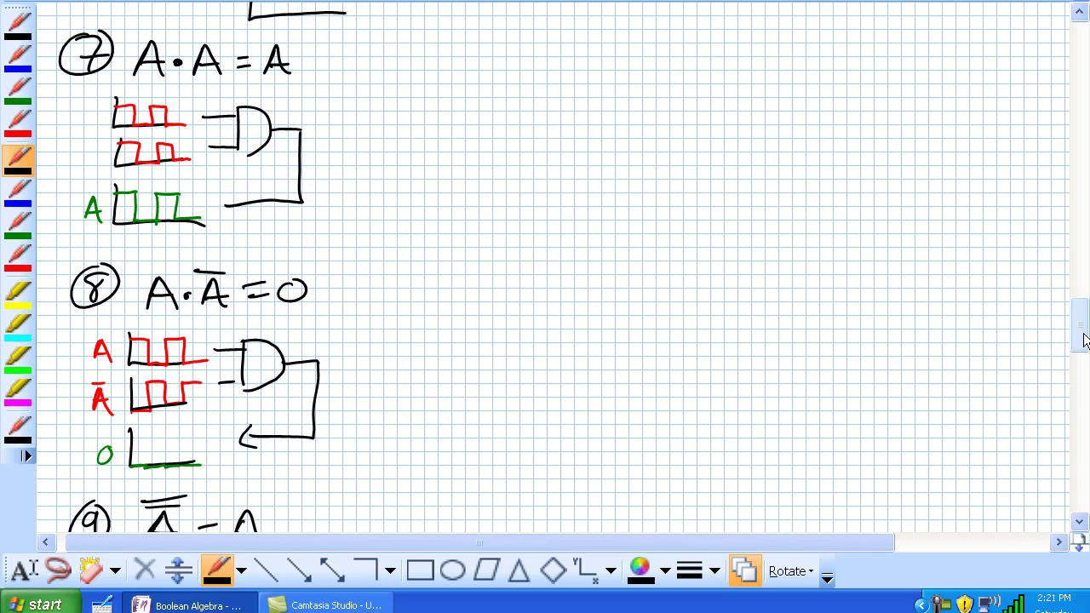
# Draw an arrow down from the underlined A and write A·A + A·B + ĀB below it
pyautogui.click(1079, 378)
pyautogui.click(1079, 377)
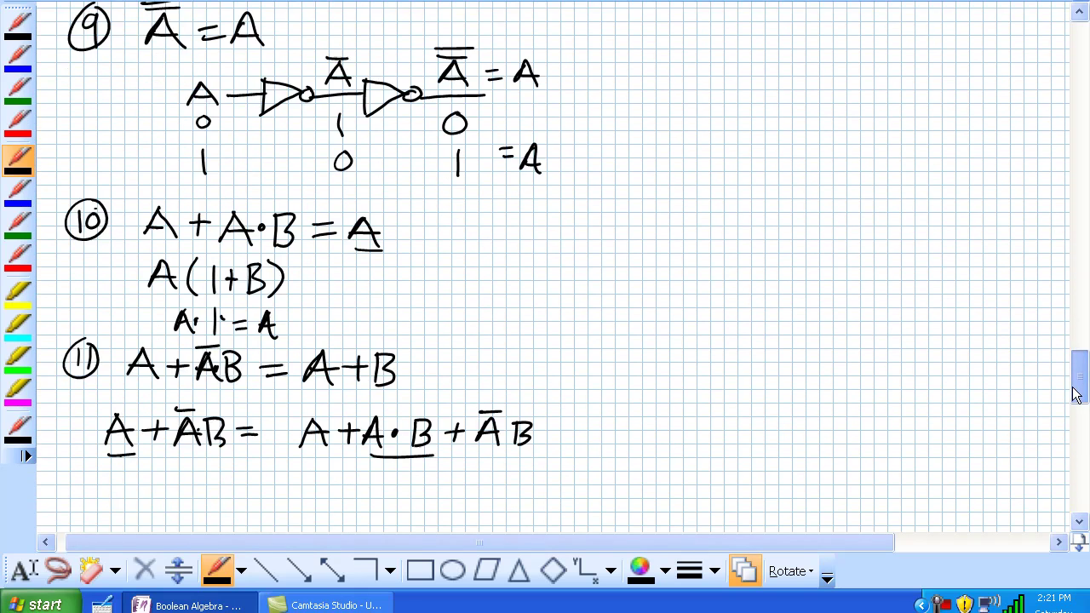
pyautogui.moveTo(313, 381)
pyautogui.mouseDown()
pyautogui.moveTo(332, 381)
pyautogui.moveTo(319, 413)
pyautogui.moveTo(329, 400)
pyautogui.mouseUp()
pyautogui.moveTo(300, 451)
pyautogui.mouseDown()
pyautogui.moveTo(313, 453)
pyautogui.moveTo(334, 429)
pyautogui.moveTo(348, 453)
pyautogui.mouseUp()
pyautogui.click(321, 441)
pyautogui.moveTo(334, 442); pyautogui.dragTo(383, 442)
pyautogui.moveTo(372, 434)
pyautogui.mouseDown()
pyautogui.moveTo(374, 453)
pyautogui.moveTo(406, 434)
pyautogui.moveTo(417, 445)
pyautogui.mouseUp()
pyautogui.moveTo(424, 442); pyautogui.dragTo(441, 451)
pyautogui.moveTo(440, 429)
pyautogui.mouseDown()
pyautogui.moveTo(455, 431)
pyautogui.moveTo(441, 454)
pyautogui.moveTo(488, 436)
pyautogui.mouseUp()
pyautogui.moveTo(480, 426)
pyautogui.mouseDown()
pyautogui.moveTo(480, 443)
pyautogui.moveTo(515, 455)
pyautogui.moveTo(509, 417)
pyautogui.moveTo(527, 454)
pyautogui.mouseUp()
pyautogui.moveTo(1080, 395); pyautogui.dragTo(1082, 405)
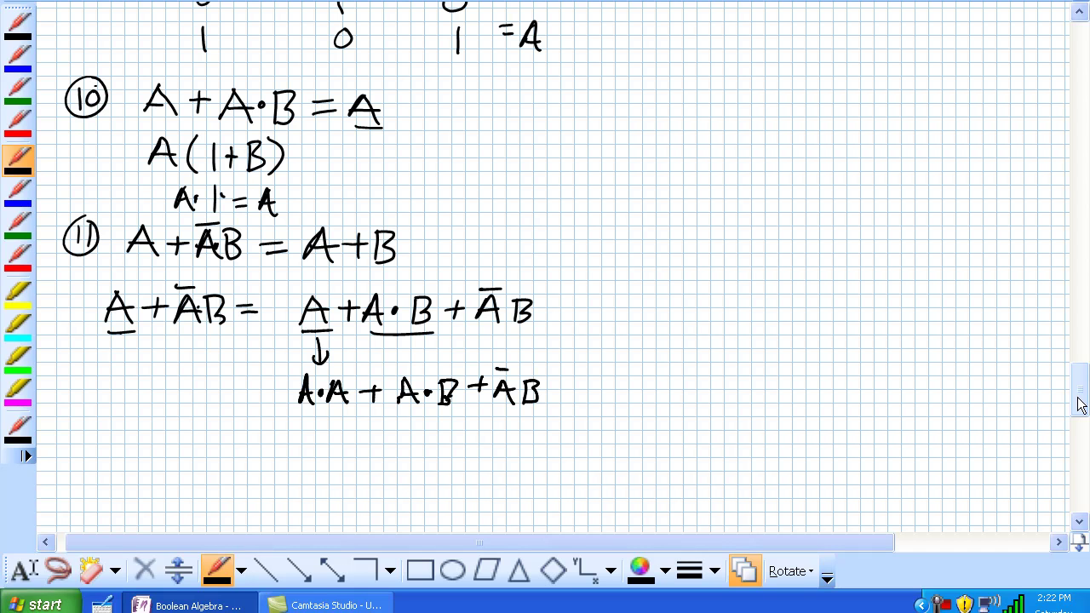
# Write the line AA + A·B + AĀ + ĀB beneath the previous proof line
pyautogui.moveTo(1080, 406)
pyautogui.mouseDown()
pyautogui.moveTo(1084, 353)
pyautogui.moveTo(1083, 419)
pyautogui.mouseUp()
pyautogui.moveTo(300, 386)
pyautogui.mouseDown()
pyautogui.moveTo(309, 360)
pyautogui.moveTo(323, 386)
pyautogui.moveTo(321, 375)
pyautogui.moveTo(341, 374)
pyautogui.moveTo(348, 387)
pyautogui.mouseUp()
pyautogui.moveTo(332, 378)
pyautogui.mouseDown()
pyautogui.moveTo(380, 375)
pyautogui.moveTo(372, 386)
pyautogui.mouseUp()
pyautogui.moveTo(385, 385)
pyautogui.mouseDown()
pyautogui.moveTo(394, 364)
pyautogui.moveTo(400, 389)
pyautogui.mouseUp()
pyautogui.moveTo(389, 380)
pyautogui.mouseDown()
pyautogui.moveTo(424, 389)
pyautogui.moveTo(474, 375)
pyautogui.mouseUp()
pyautogui.click(412, 378)
pyautogui.moveTo(463, 366)
pyautogui.mouseDown()
pyautogui.moveTo(462, 385)
pyautogui.moveTo(501, 378)
pyautogui.moveTo(533, 390)
pyautogui.mouseUp()
pyautogui.moveTo(513, 380)
pyautogui.mouseDown()
pyautogui.moveTo(529, 379)
pyautogui.moveTo(539, 357)
pyautogui.moveTo(555, 386)
pyautogui.mouseUp()
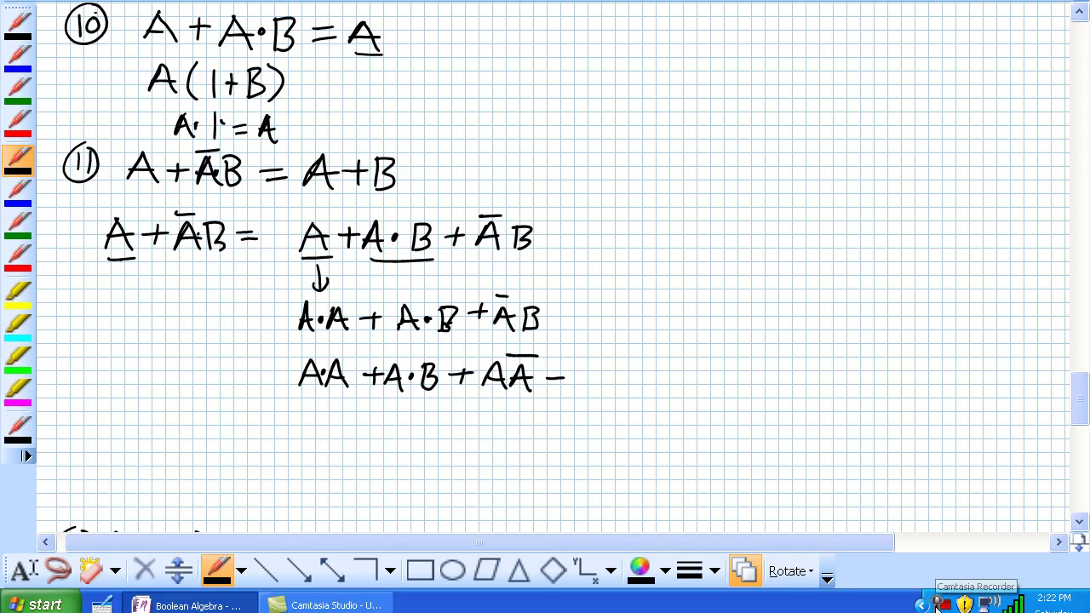
pyautogui.moveTo(559, 368); pyautogui.dragTo(559, 393)
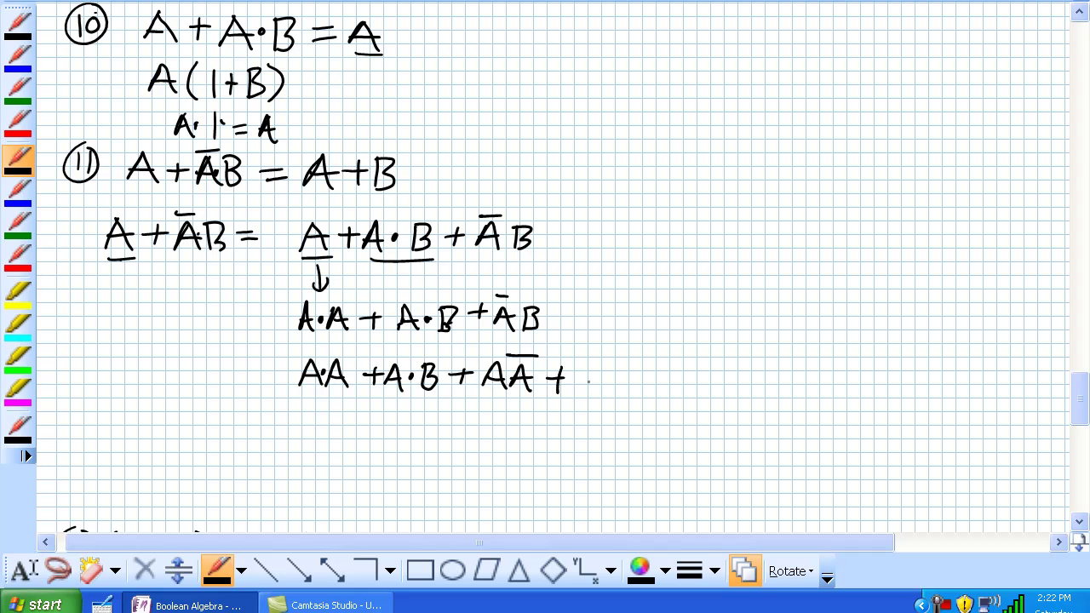
pyautogui.moveTo(586, 390)
pyautogui.mouseDown()
pyautogui.moveTo(610, 394)
pyautogui.moveTo(606, 380)
pyautogui.mouseUp()
pyautogui.moveTo(588, 352)
pyautogui.mouseDown()
pyautogui.moveTo(615, 353)
pyautogui.moveTo(621, 391)
pyautogui.mouseUp()
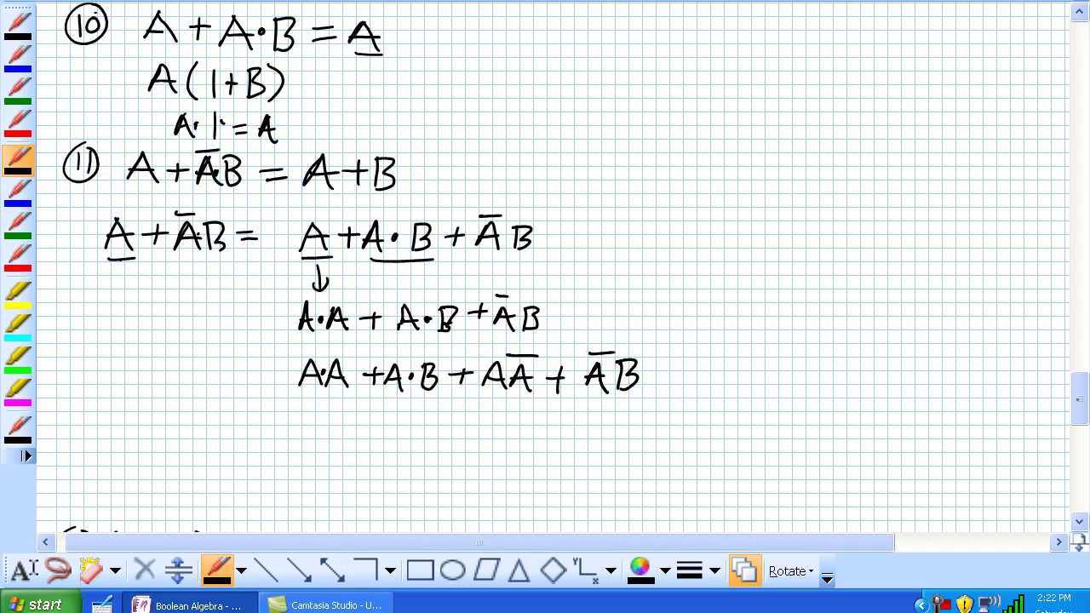
pyautogui.moveTo(1079, 399); pyautogui.dragTo(1079, 406)
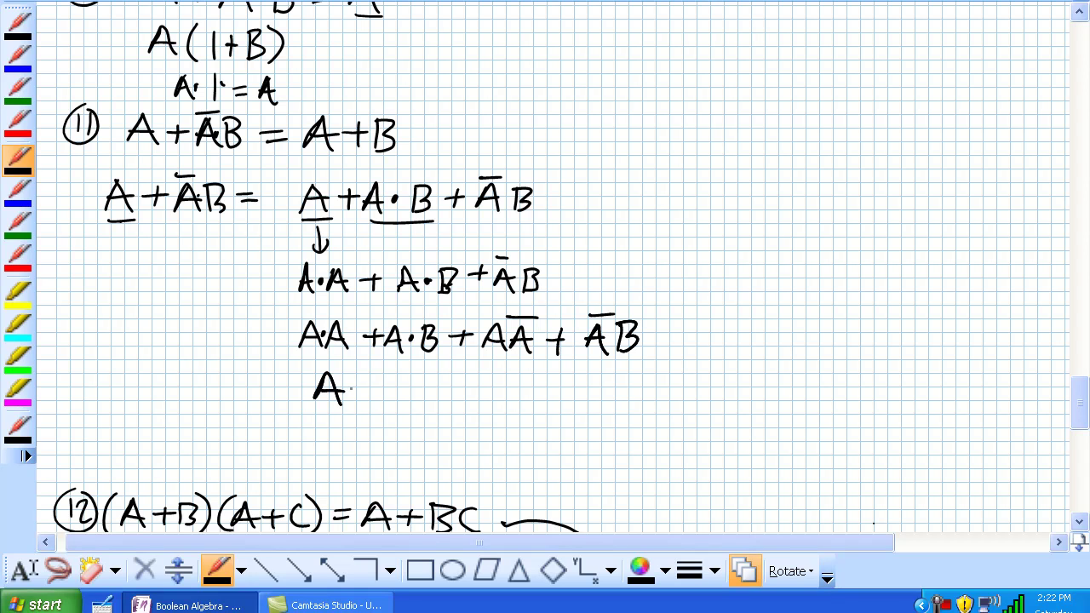
# Factor that line as (A+Ā)(A+B) underneath it
pyautogui.moveTo(347, 390)
pyautogui.mouseDown()
pyautogui.moveTo(377, 389)
pyautogui.moveTo(362, 405)
pyautogui.mouseUp()
pyautogui.moveTo(390, 379)
pyautogui.mouseDown()
pyautogui.moveTo(381, 403)
pyautogui.moveTo(402, 406)
pyautogui.mouseUp()
pyautogui.moveTo(381, 394)
pyautogui.mouseDown()
pyautogui.moveTo(402, 393)
pyautogui.moveTo(413, 371)
pyautogui.moveTo(426, 415)
pyautogui.mouseUp()
pyautogui.moveTo(316, 363)
pyautogui.mouseDown()
pyautogui.moveTo(301, 394)
pyautogui.moveTo(321, 412)
pyautogui.mouseUp()
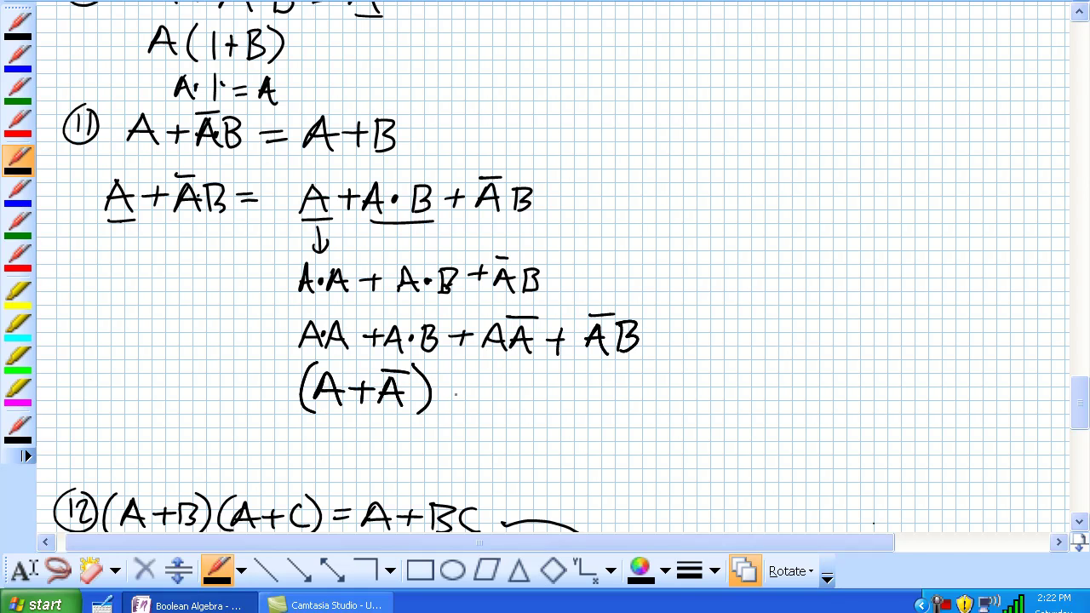
pyautogui.moveTo(460, 372)
pyautogui.mouseDown()
pyautogui.moveTo(444, 412)
pyautogui.moveTo(487, 409)
pyautogui.mouseUp()
pyautogui.moveTo(467, 397)
pyautogui.mouseDown()
pyautogui.moveTo(520, 395)
pyautogui.moveTo(506, 409)
pyautogui.mouseUp()
pyautogui.moveTo(526, 380)
pyautogui.mouseDown()
pyautogui.moveTo(526, 409)
pyautogui.moveTo(546, 414)
pyautogui.mouseUp()
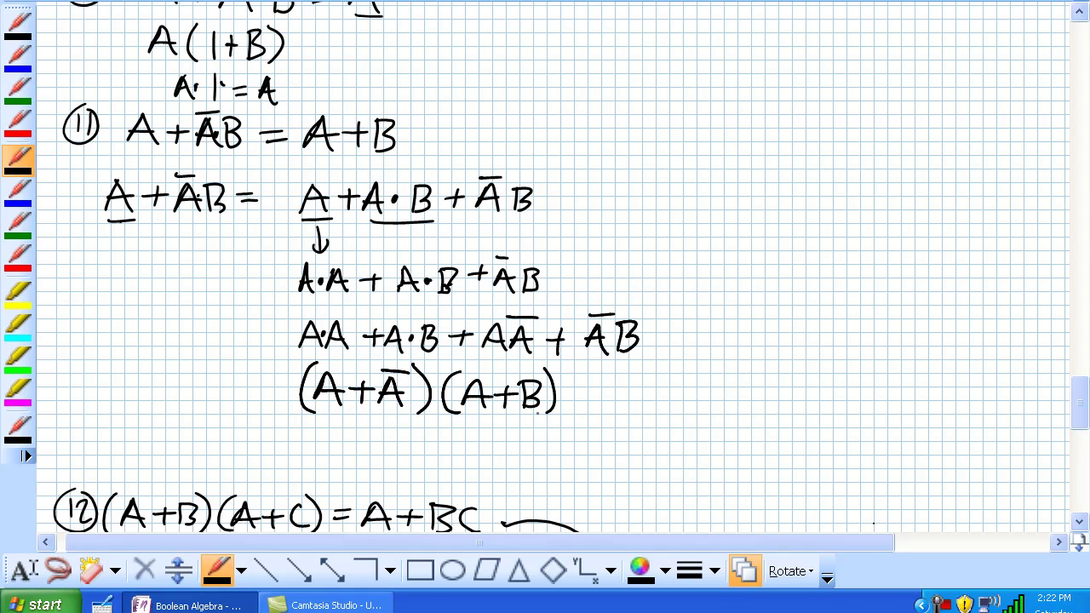
# Underline (A+Ā) and write 1·(A+B) beneath it
pyautogui.scroll(-3, 554, 272)
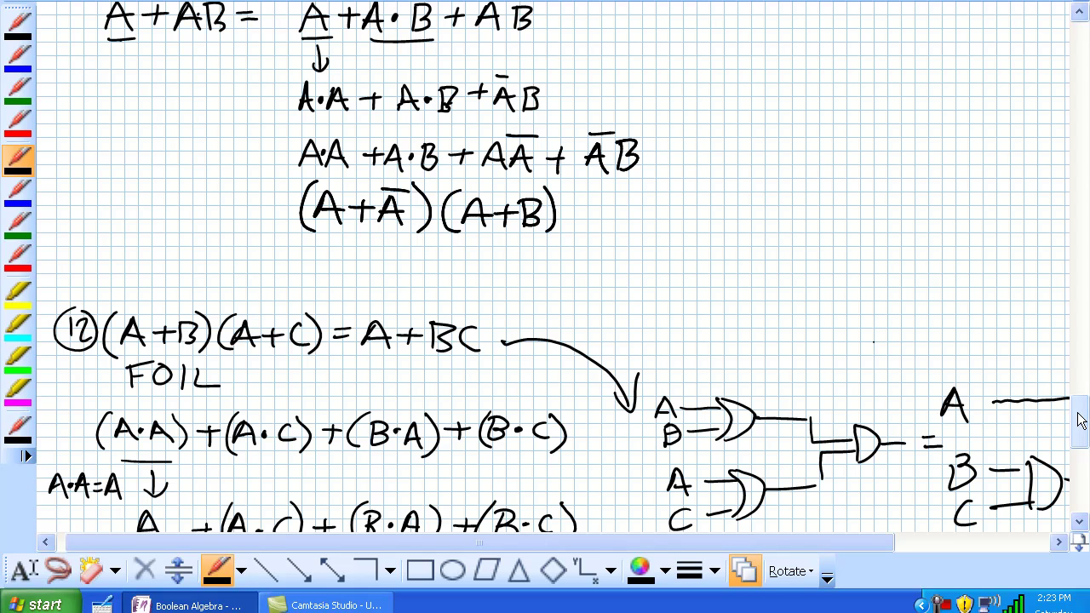
pyautogui.moveTo(331, 238); pyautogui.dragTo(405, 236)
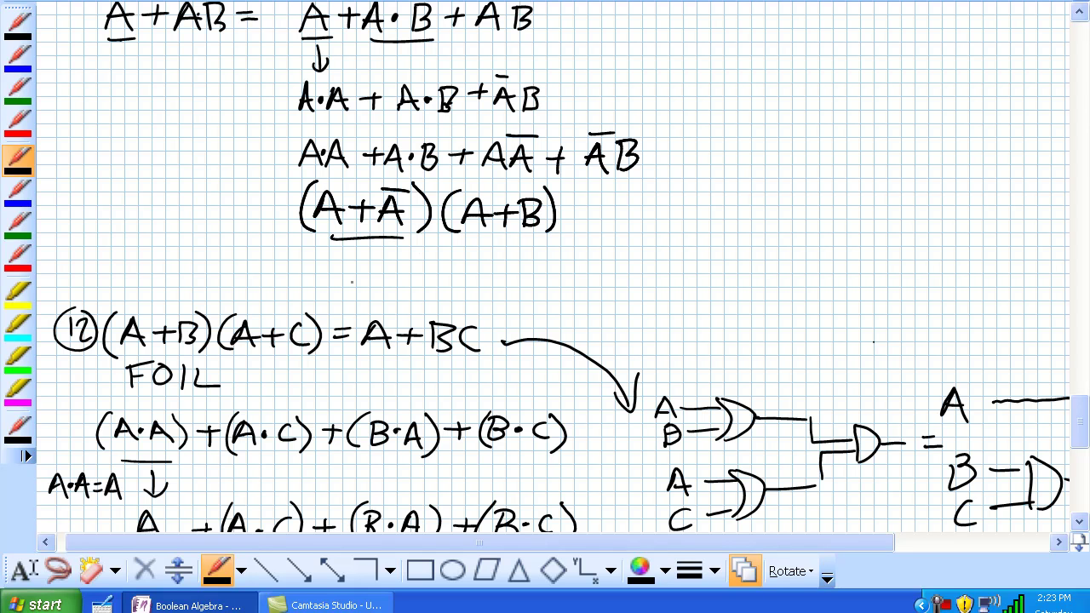
pyautogui.moveTo(381, 249); pyautogui.dragTo(380, 270)
pyautogui.moveTo(440, 247)
pyautogui.mouseDown()
pyautogui.moveTo(427, 275)
pyautogui.moveTo(451, 277)
pyautogui.mouseUp()
pyautogui.moveTo(432, 263); pyautogui.dragTo(482, 259)
pyautogui.moveTo(471, 250)
pyautogui.mouseDown()
pyautogui.moveTo(470, 271)
pyautogui.moveTo(491, 275)
pyautogui.mouseUp()
pyautogui.moveTo(492, 244); pyautogui.dragTo(493, 275)
pyautogui.moveTo(431, 241); pyautogui.dragTo(429, 284)
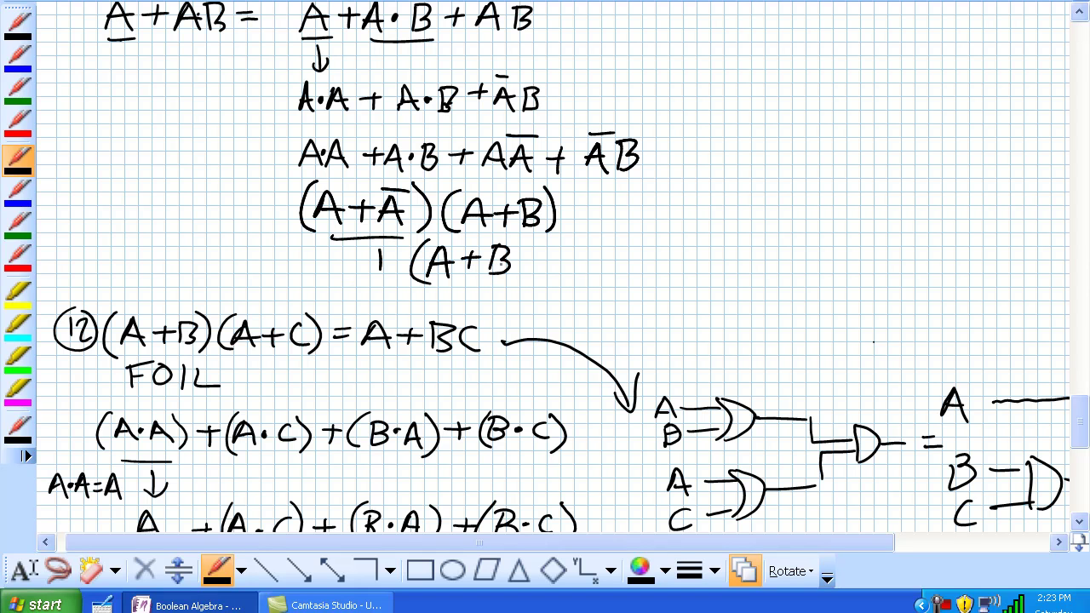
pyautogui.moveTo(523, 240); pyautogui.dragTo(523, 274)
# Write the final result A + B on the last line
pyautogui.moveTo(421, 314)
pyautogui.mouseDown()
pyautogui.moveTo(445, 312)
pyautogui.moveTo(441, 300)
pyautogui.mouseUp()
pyautogui.moveTo(458, 298); pyautogui.dragTo(481, 298)
pyautogui.moveTo(470, 290)
pyautogui.mouseDown()
pyautogui.moveTo(469, 307)
pyautogui.moveTo(491, 318)
pyautogui.mouseUp()
pyautogui.moveTo(493, 286)
pyautogui.mouseDown()
pyautogui.moveTo(506, 290)
pyautogui.moveTo(493, 318)
pyautogui.mouseUp()
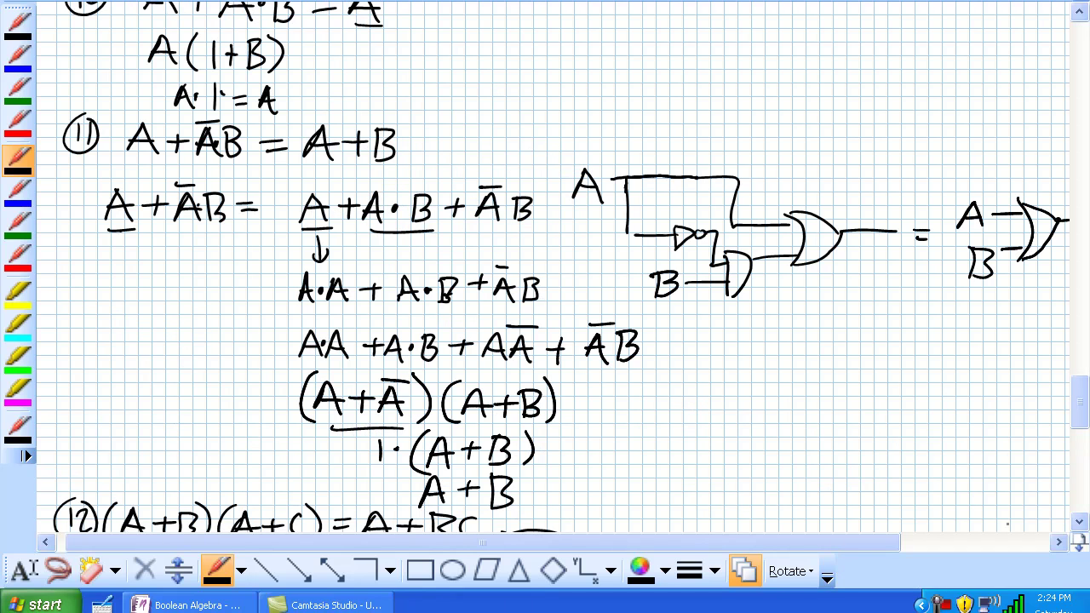
# Underline both the rule 11 gate circuit and its equivalent OR gate
pyautogui.moveTo(665, 322); pyautogui.dragTo(821, 312)
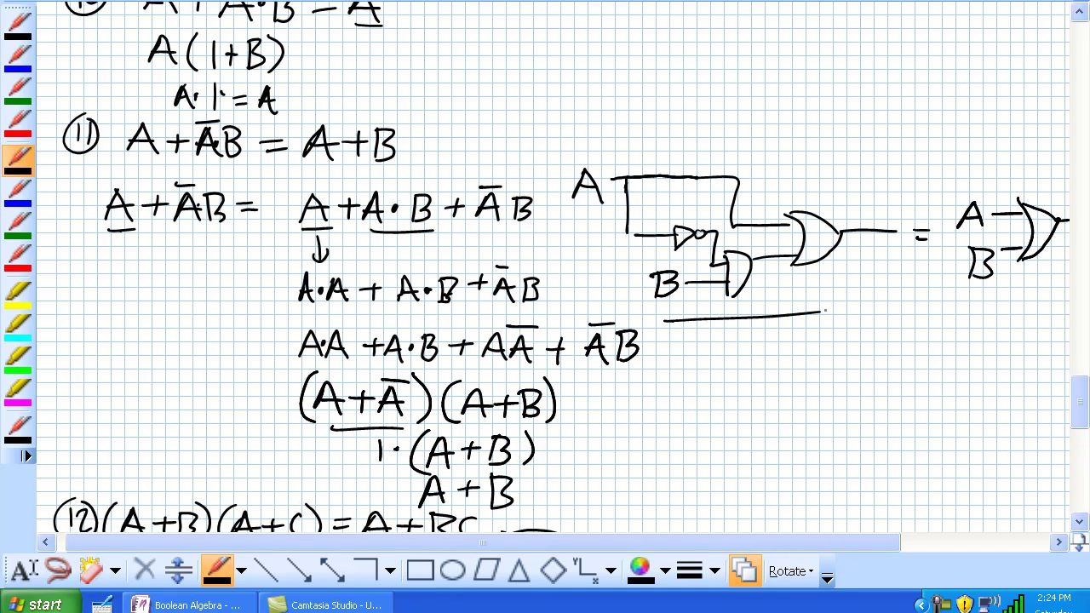
pyautogui.moveTo(957, 311); pyautogui.dragTo(1028, 305)
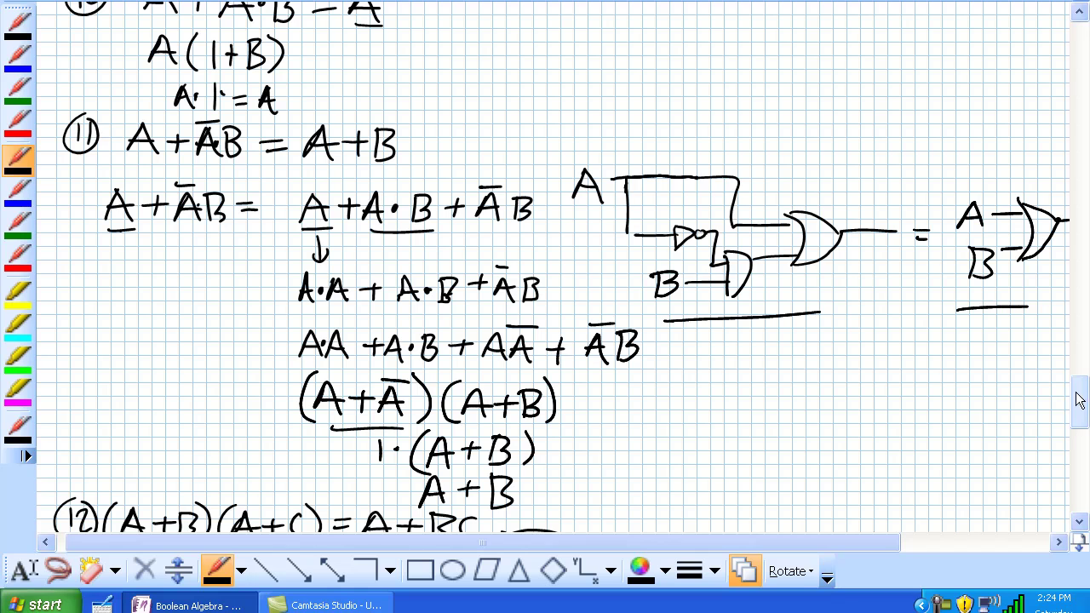
pyautogui.scroll(-3, 1078, 409)
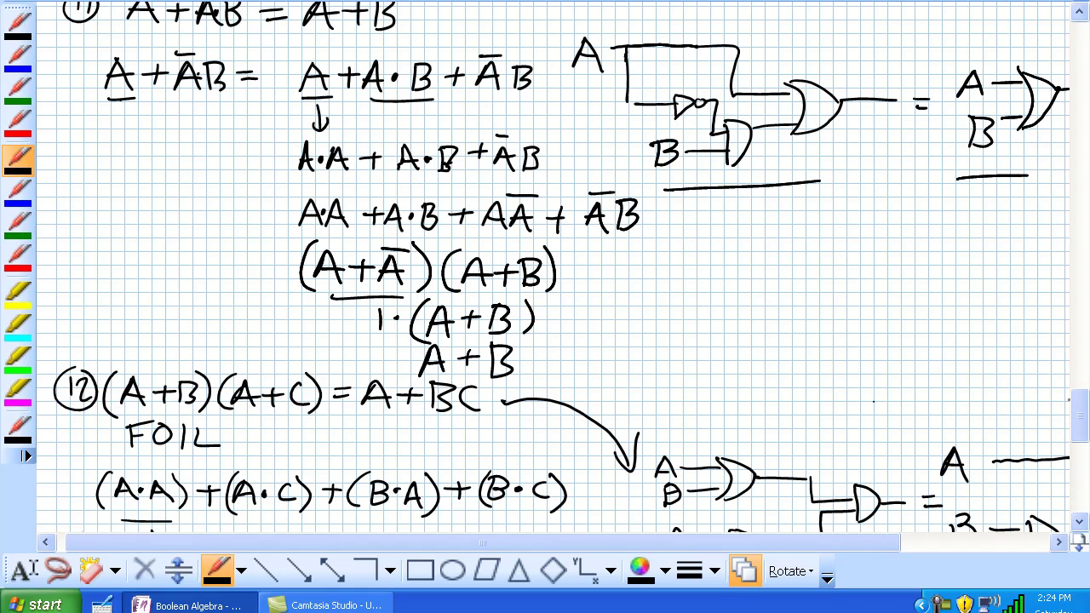